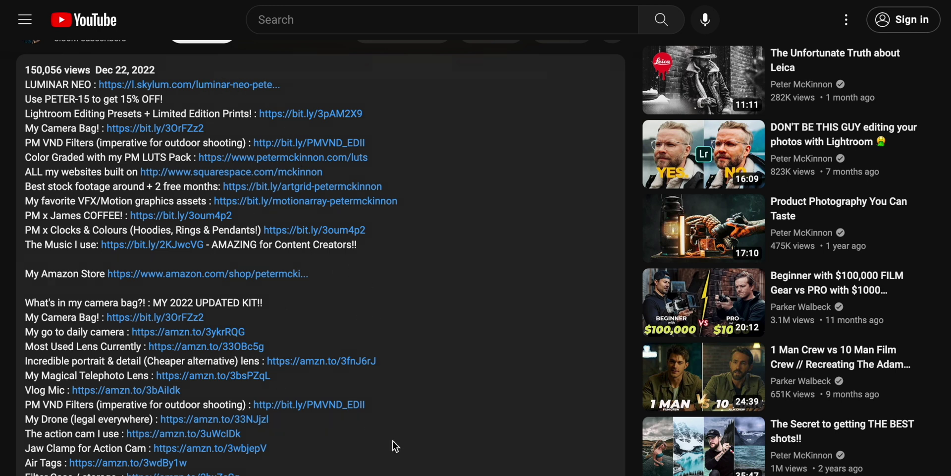
scroll(587, 310, "down", 1)
scroll(585, 308, "up", 1)
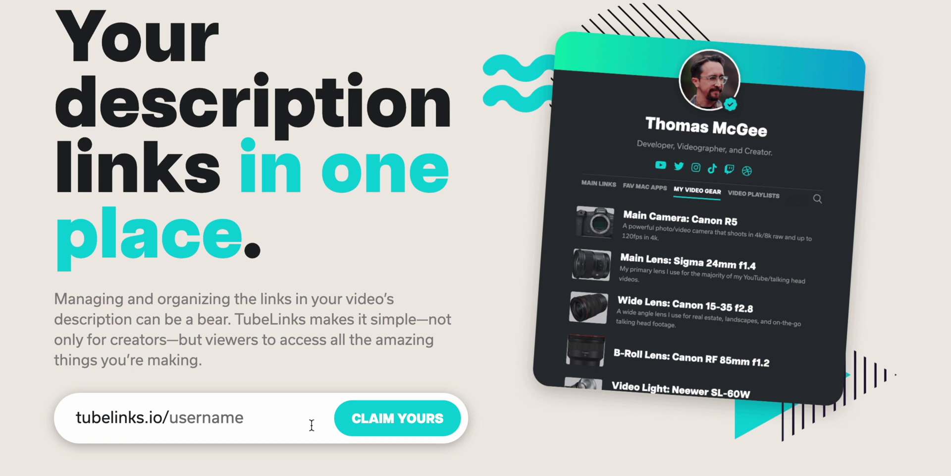
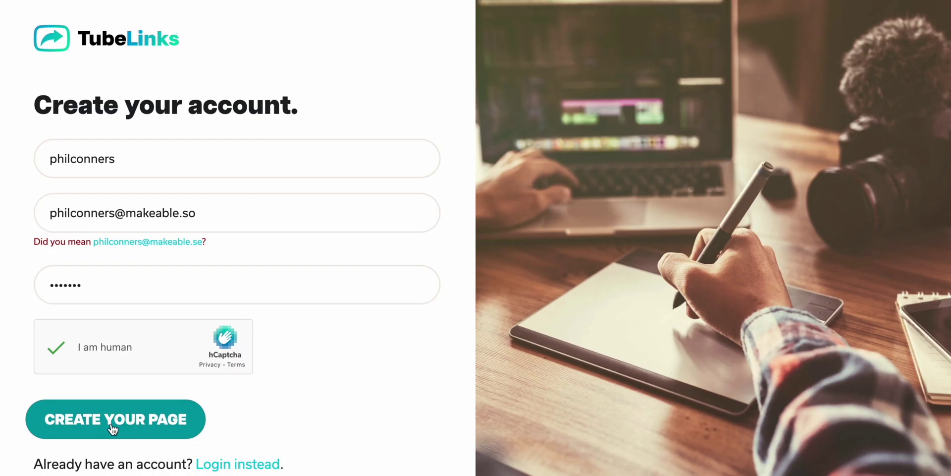
Finish the sign-up form, create the new TubeLinks page, and bring up a blank New Link form.
left_click(148, 435)
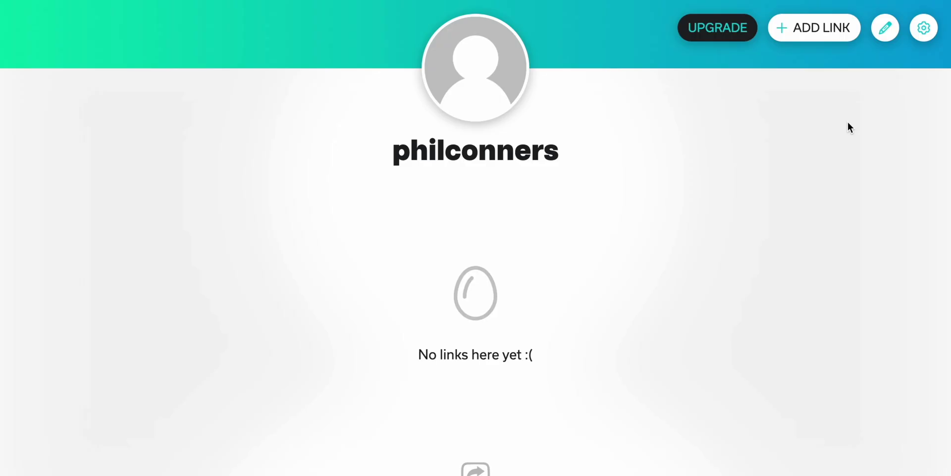
left_click(822, 30)
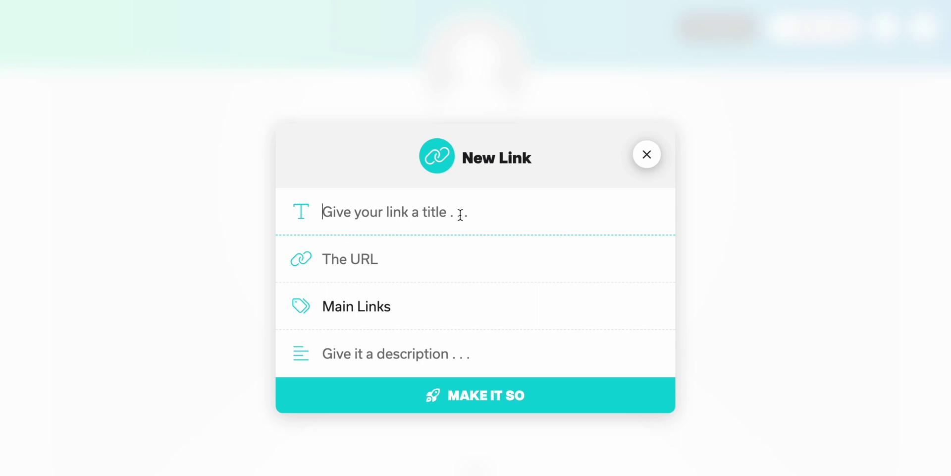
Save 'My Camera Bag' under new category 'Camera Gear' with description 'Here is the bag I use and recommend!!'.
key("ctrl+v")
key("Tab")
key("ctrl+v")
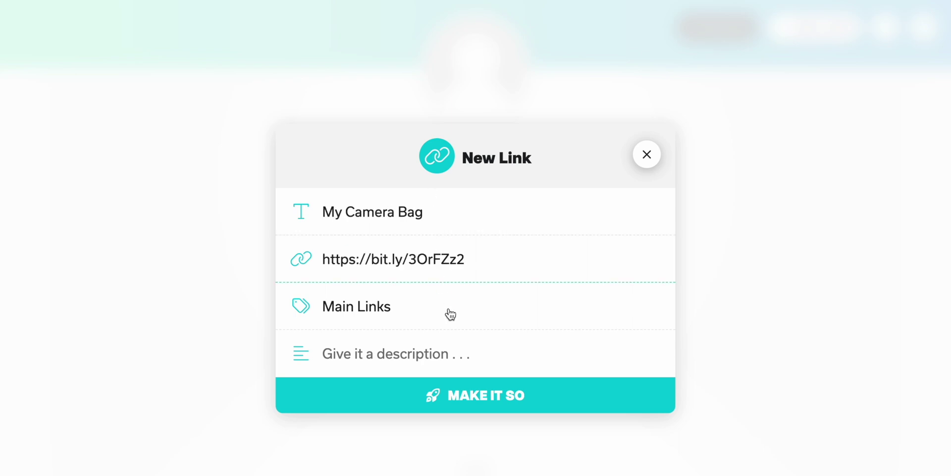
left_click(449, 313)
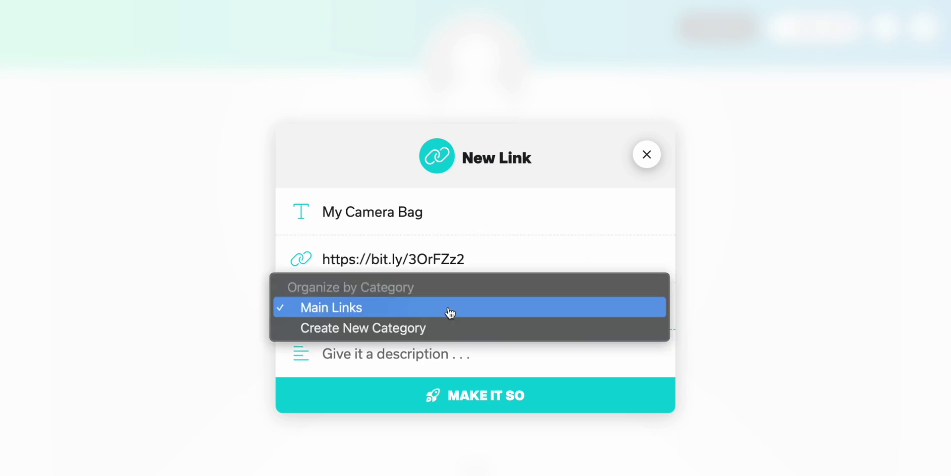
left_click(347, 329)
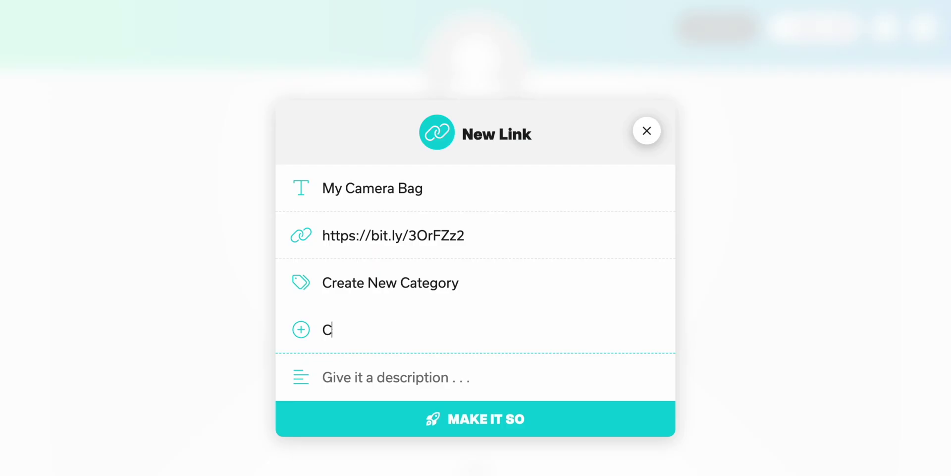
type("amera Gear")
key("Tab")
type("Here ")
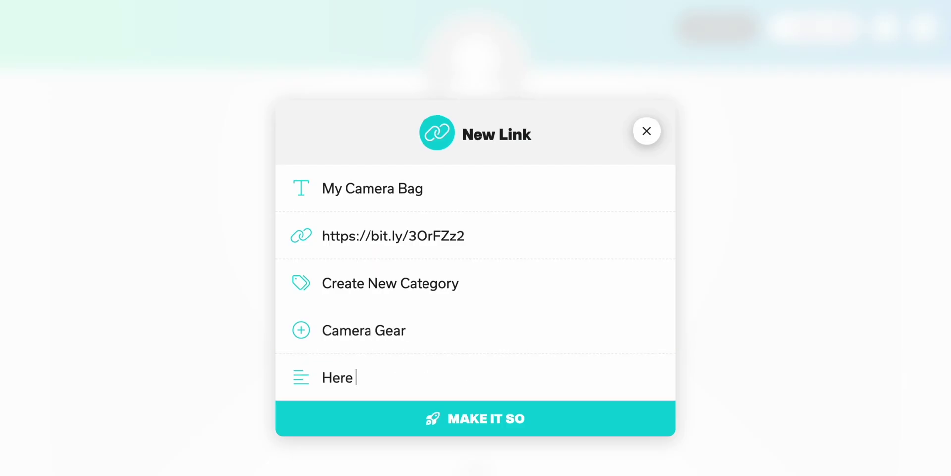
type("is the bag I use a")
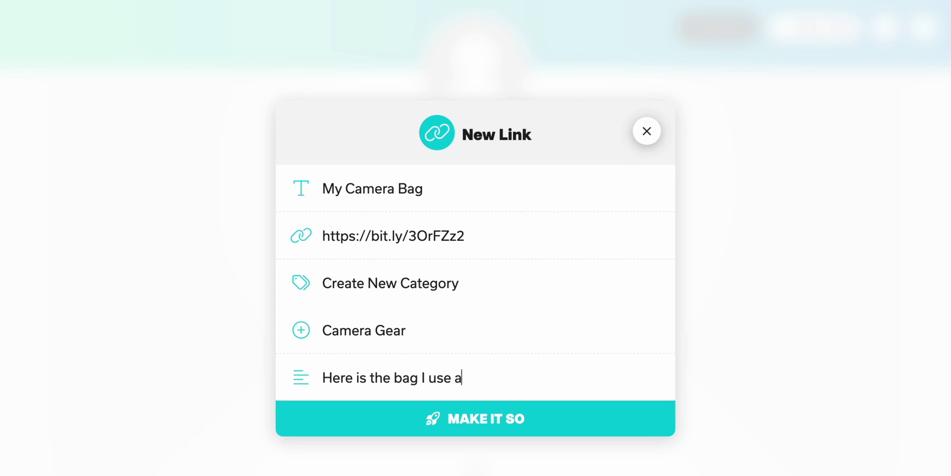
type("nd recommend!!")
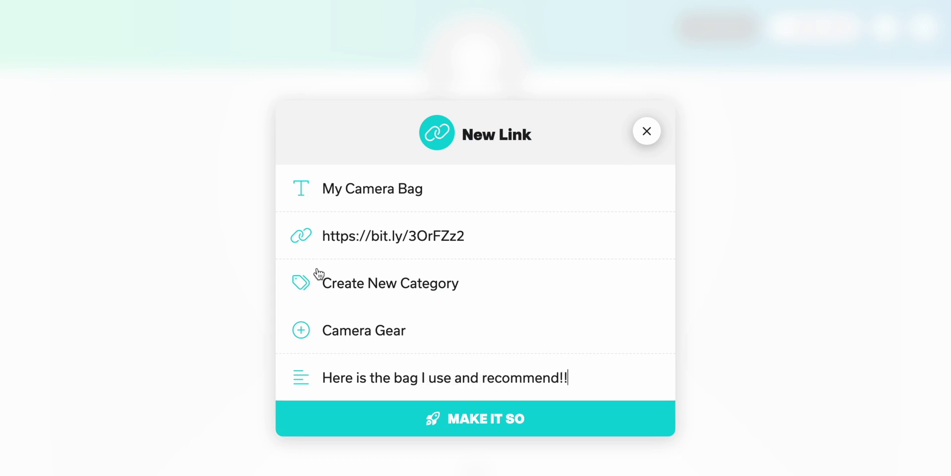
left_click(598, 429)
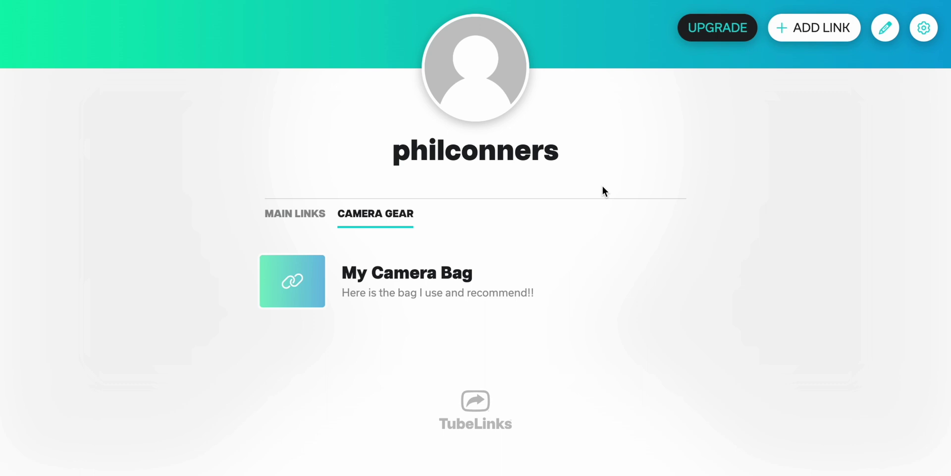
left_click(282, 221)
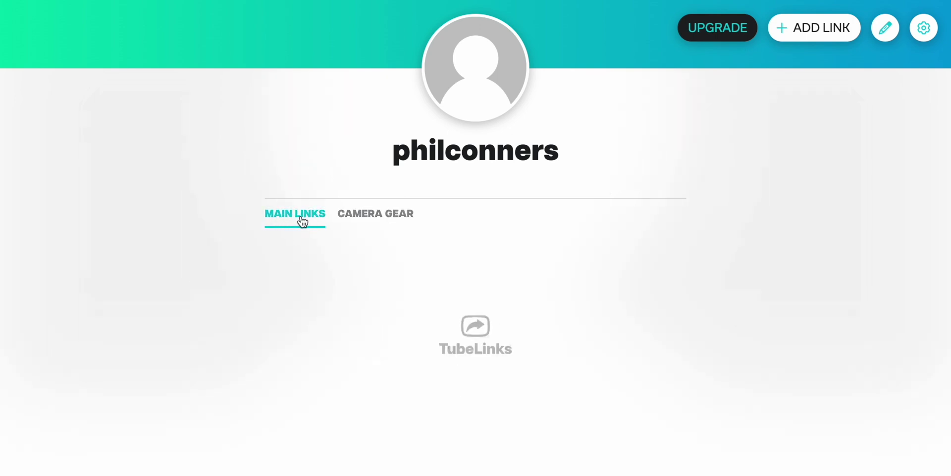
Save the 'My Favorite Coffee!' link in Main Links, then check the Camera Gear and Main Links tabs.
left_click(391, 215)
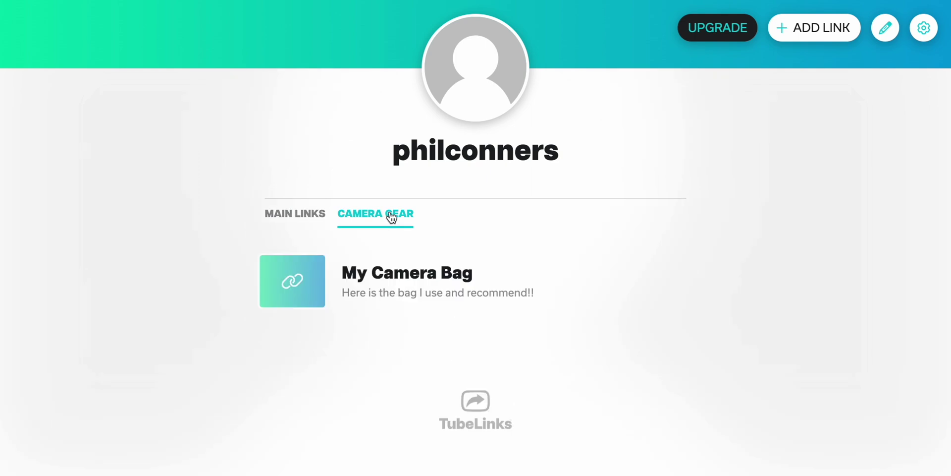
left_click(501, 291)
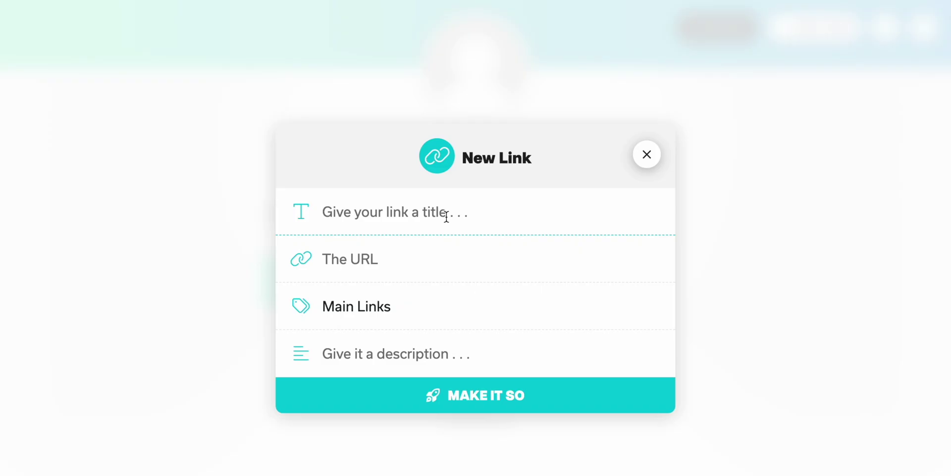
type("My Favorite Coffee!")
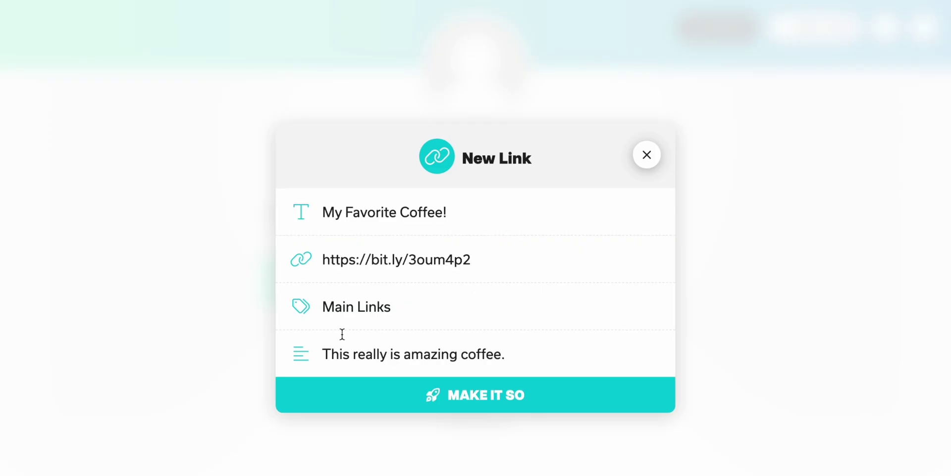
left_click(400, 304)
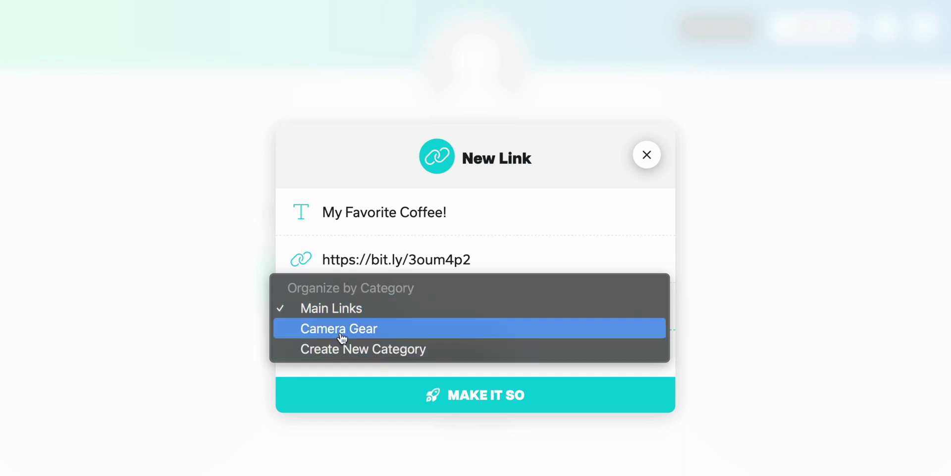
left_click(363, 310)
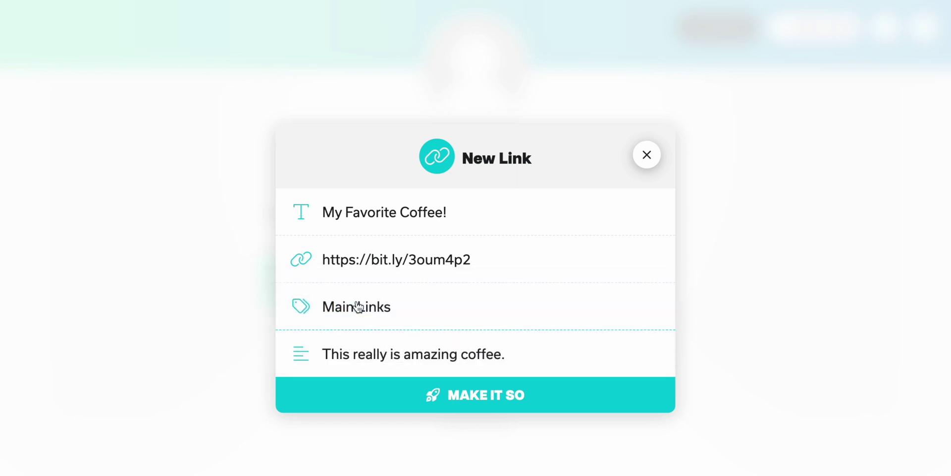
left_click(583, 401)
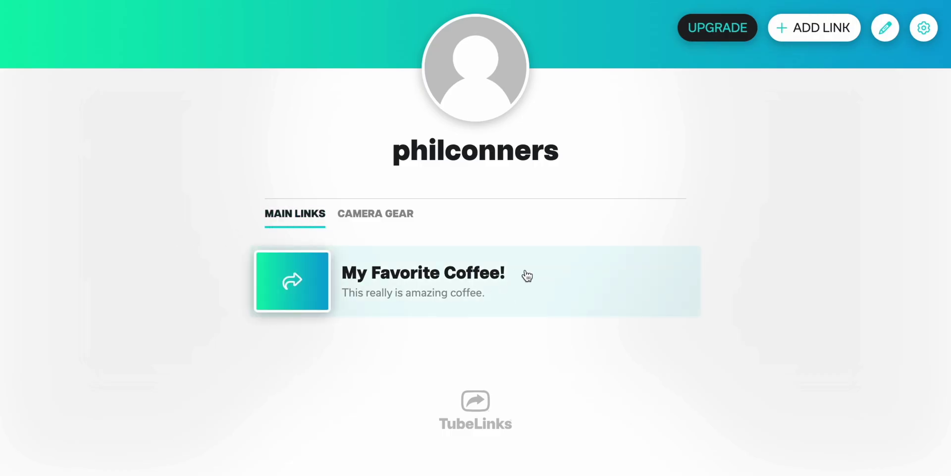
left_click(388, 223)
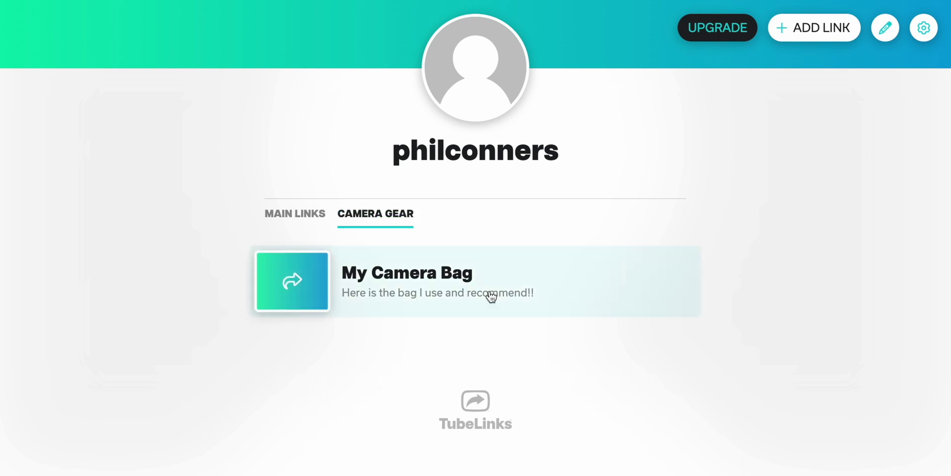
left_click(289, 222)
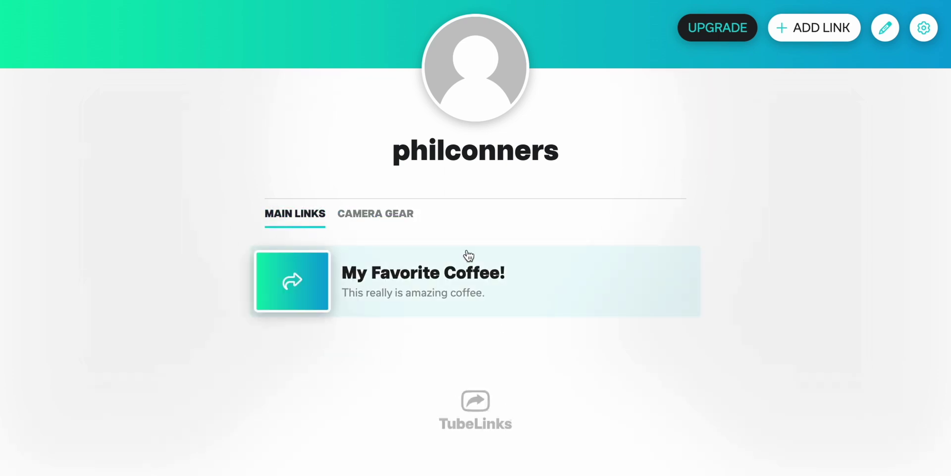
In profile settings, enter the new display name and the bio 'I am a weatherman.'.
left_click(925, 28)
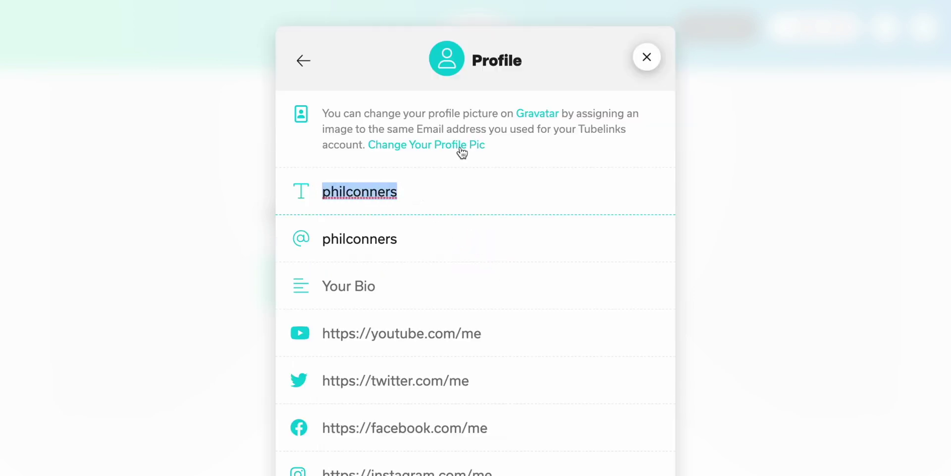
type("Phil Conners")
key("ctrl+a")
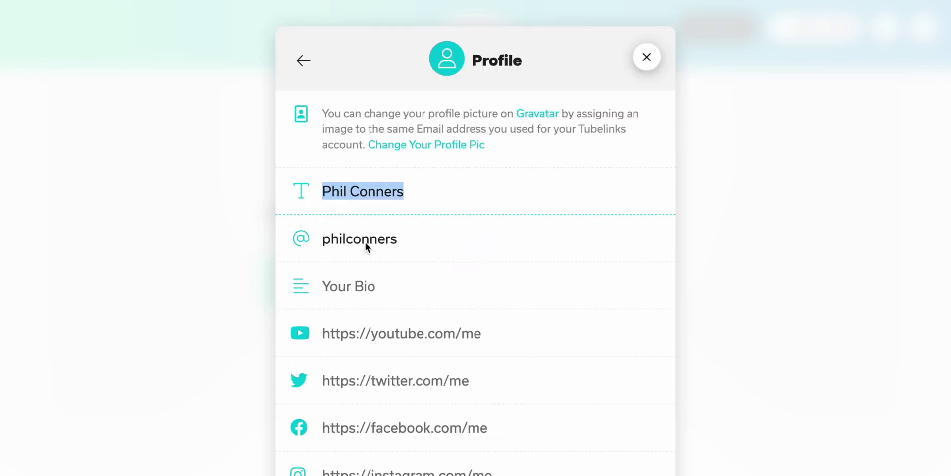
scroll(486, 229, "down", 1)
left_click(423, 268)
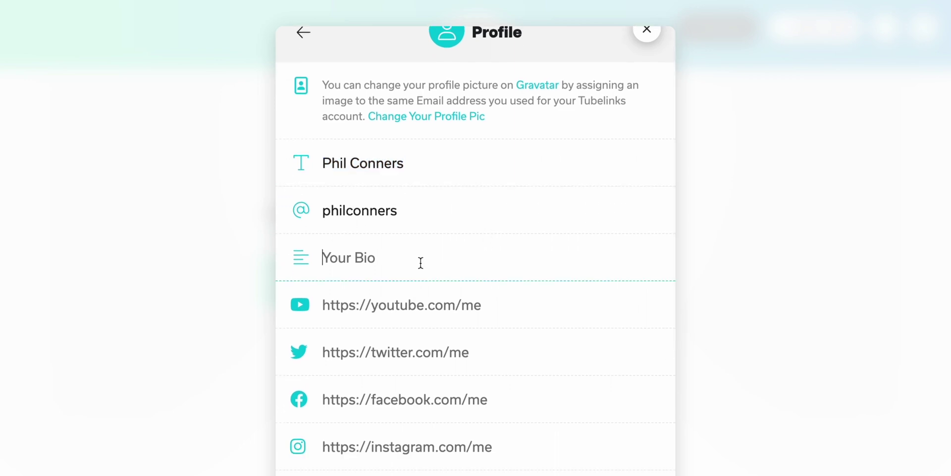
type("I am a weatherman.")
scroll(510, 196, "down", 1)
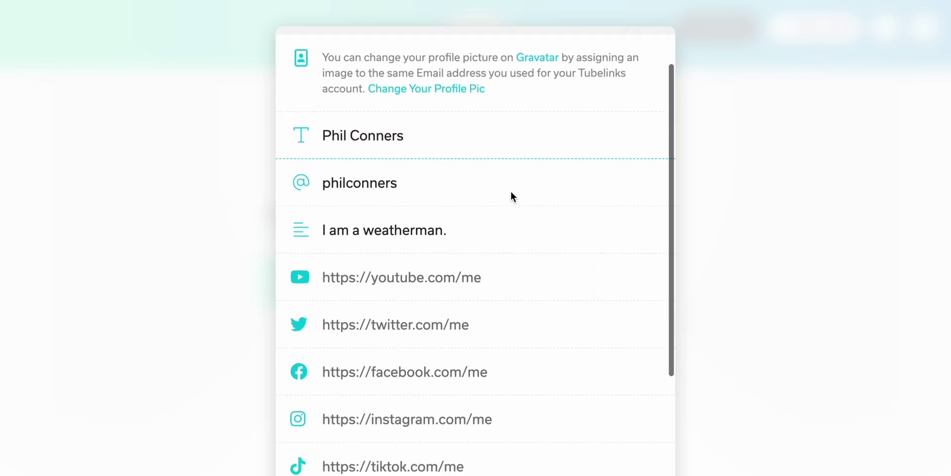
scroll(499, 228, "down", 1)
scroll(501, 231, "down", 4)
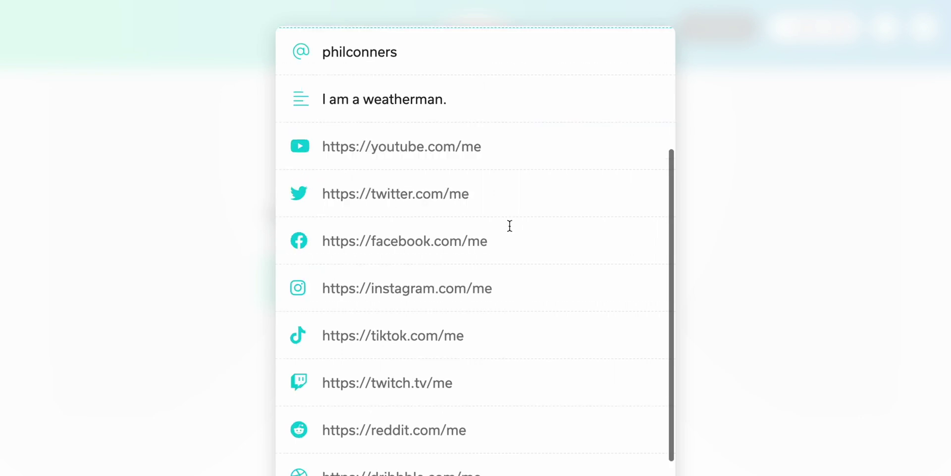
left_click(442, 154)
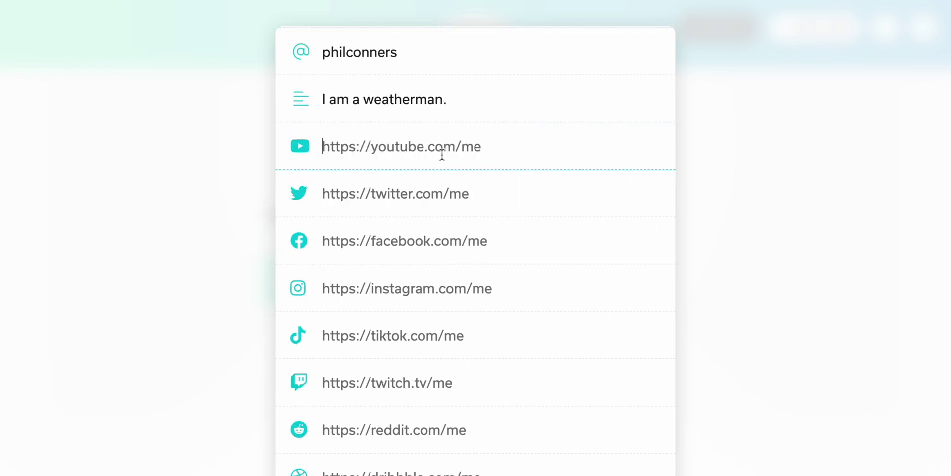
type("https://youtube.com/myyoutube")
scroll(488, 237, "down", 3)
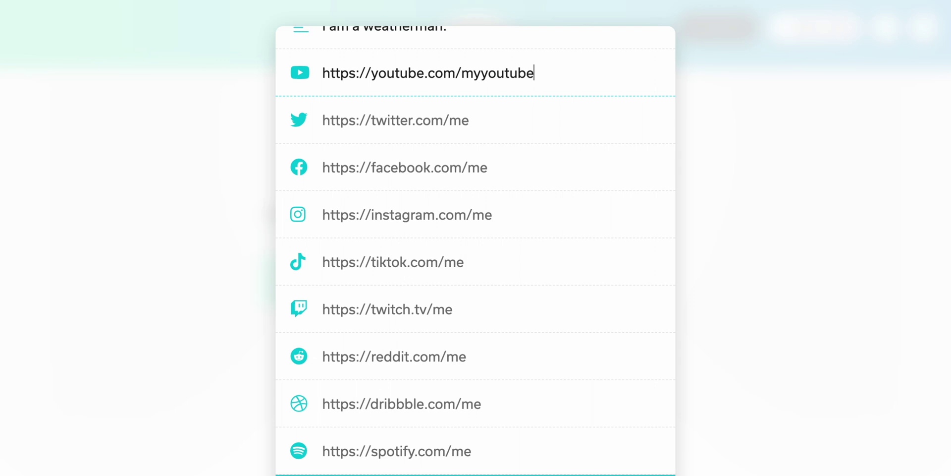
scroll(556, 380, "up", 9)
scroll(554, 440, "down", 7)
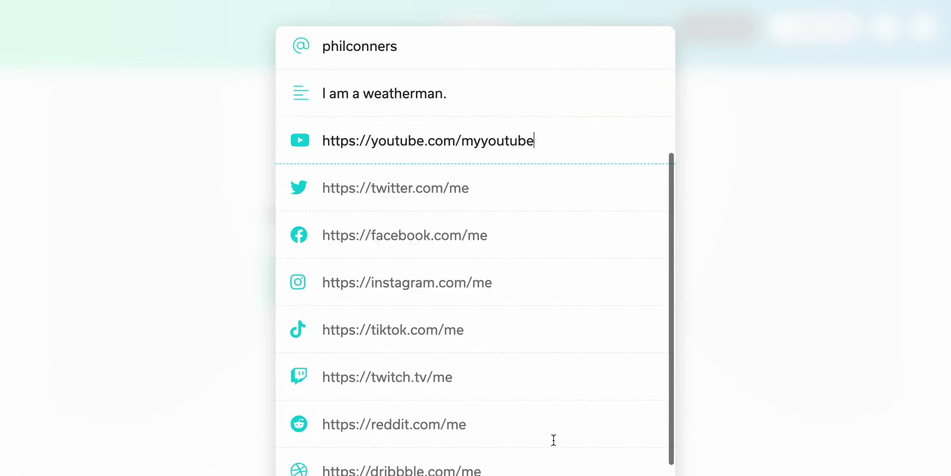
scroll(553, 440, "down", 2)
key("Return")
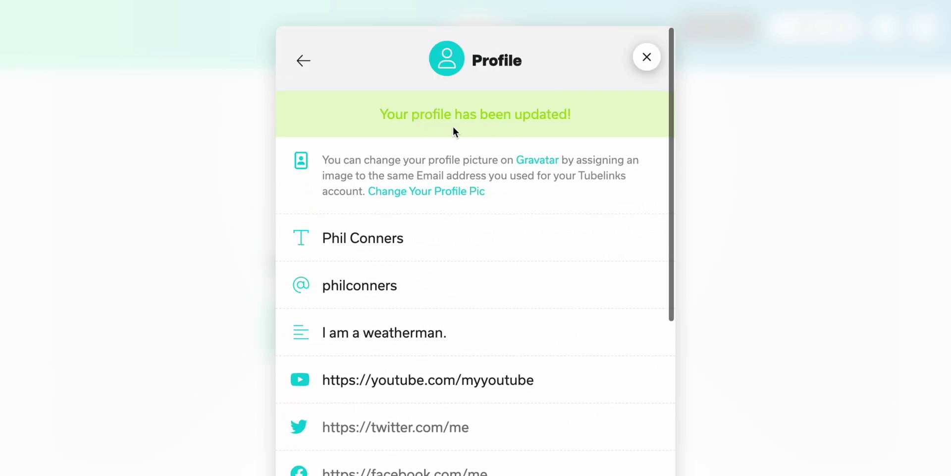
left_click(647, 57)
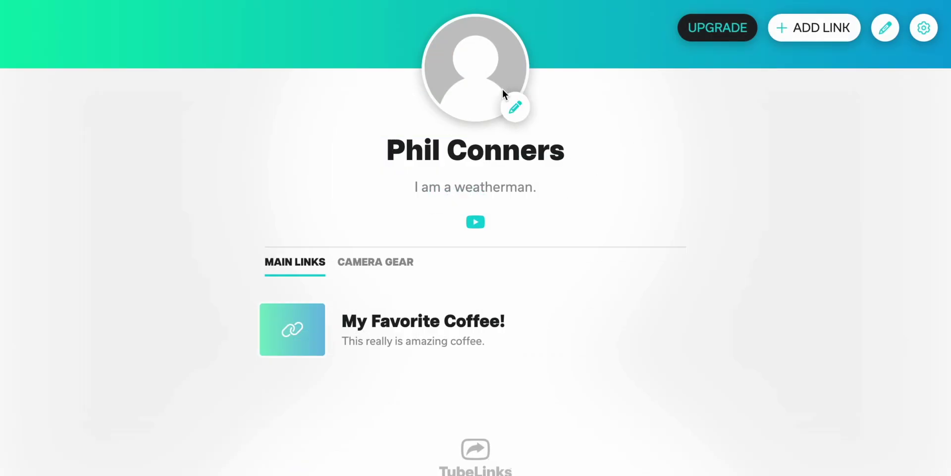
Review the profile settings, highlight the bio and name, and view the Camera Gear links.
left_click(924, 27)
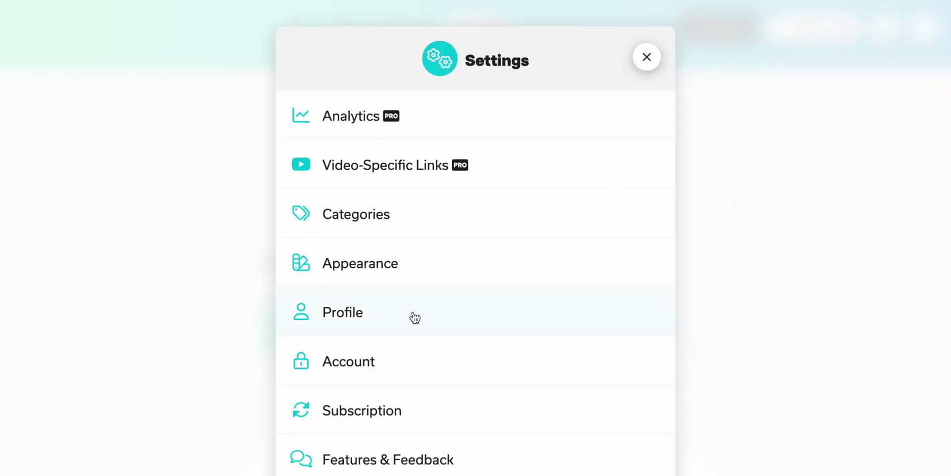
left_click(411, 311)
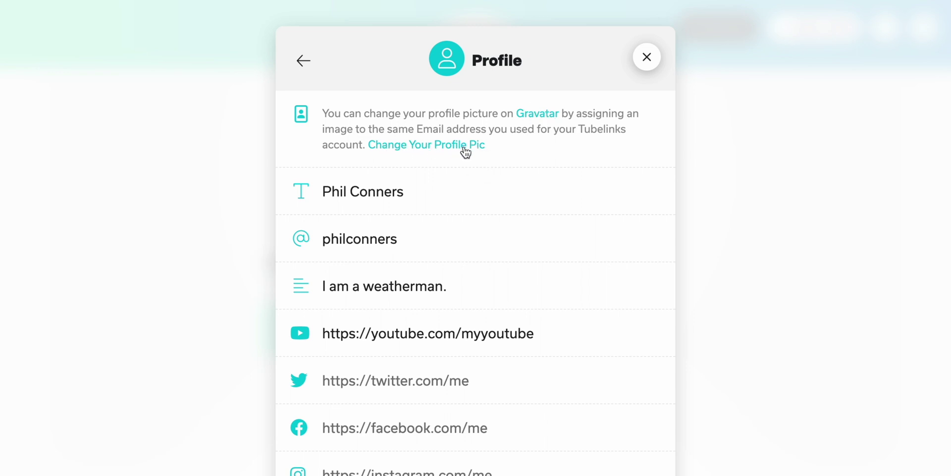
left_click(646, 59)
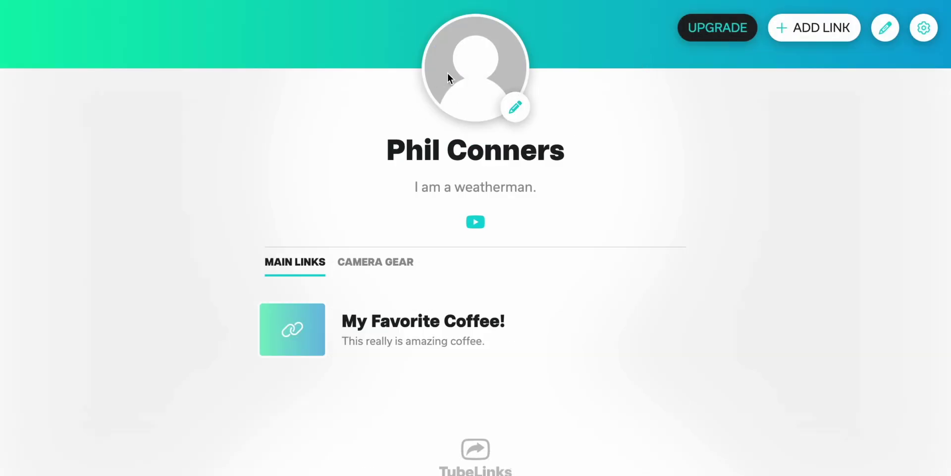
left_click_drag(405, 189, 599, 190)
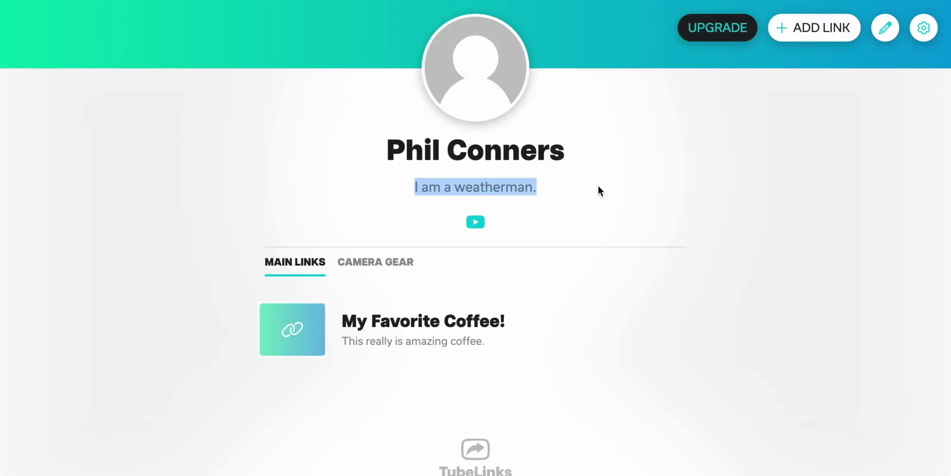
triple_click(394, 149)
left_click(650, 185)
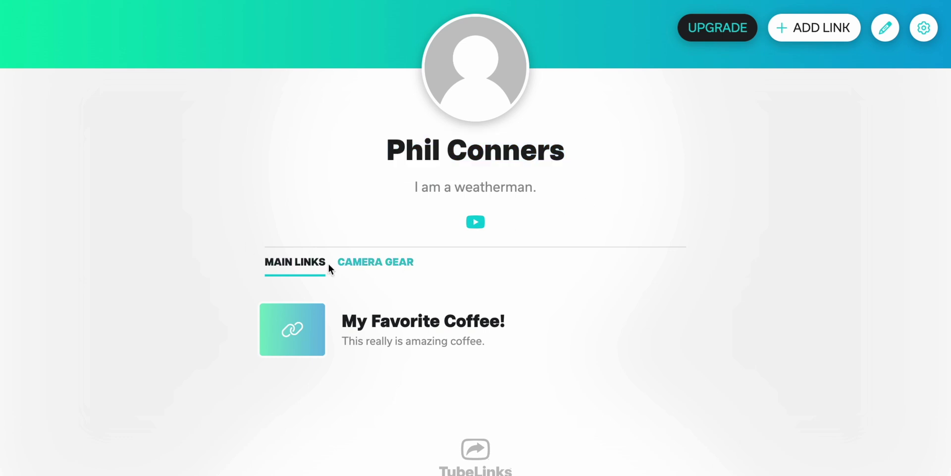
left_click(377, 263)
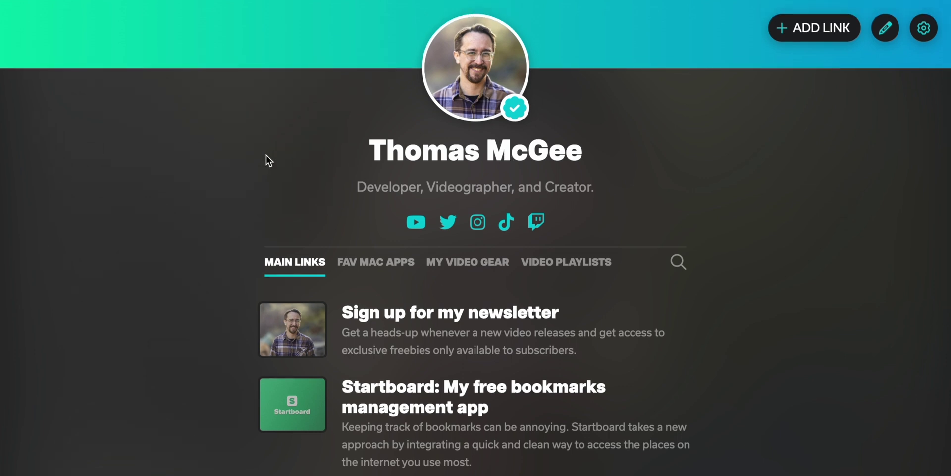
Browse the Fav Mac Apps and Video Playlists categories of the pro page.
scroll(200, 176, "down", 5)
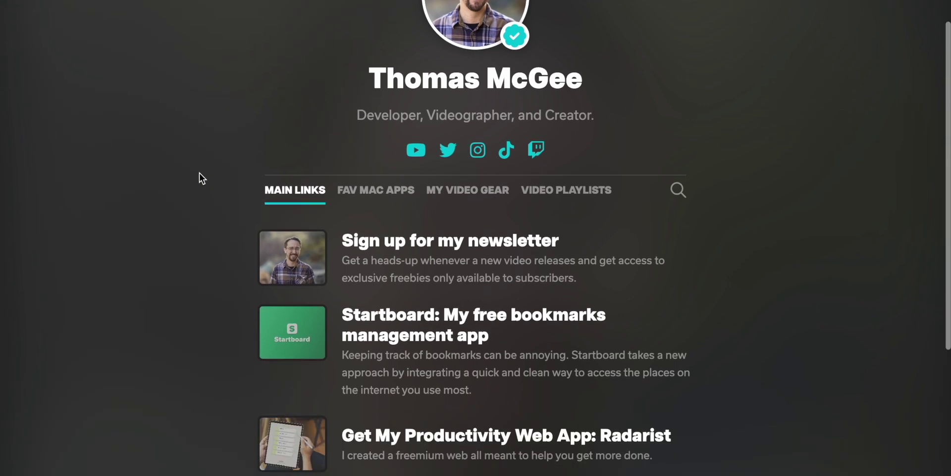
scroll(202, 177, "up", 5)
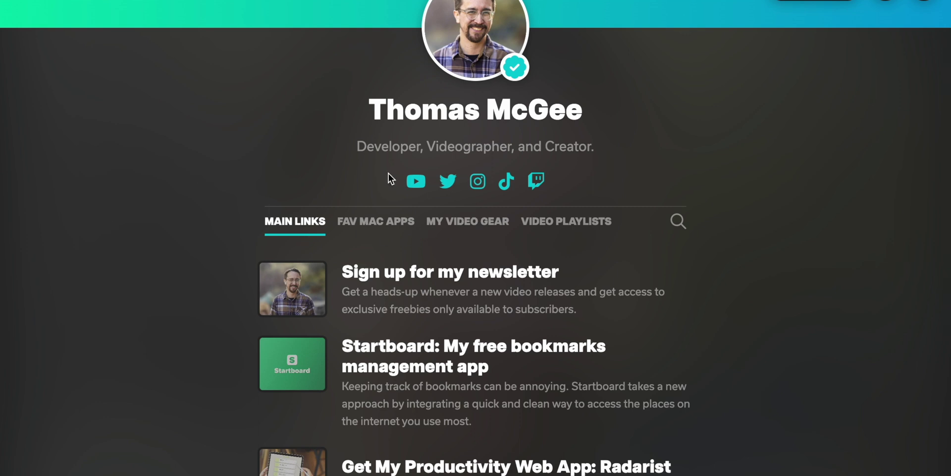
left_click(377, 226)
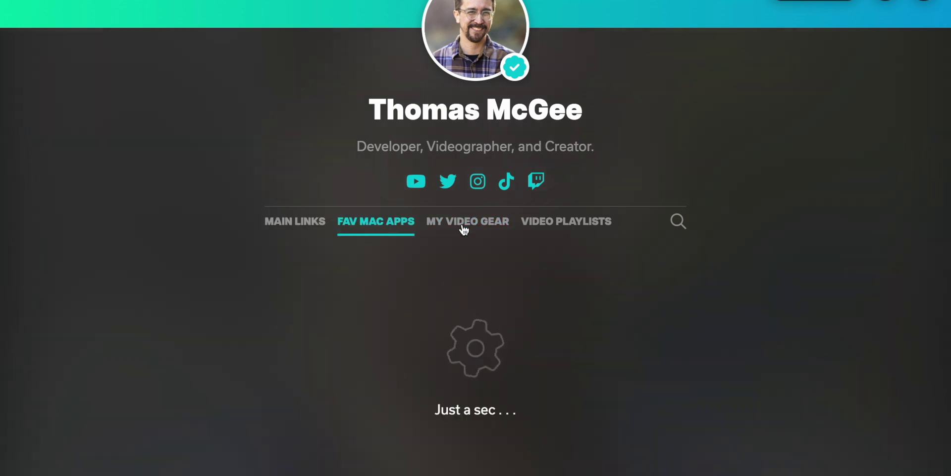
left_click(560, 224)
scroll(517, 317, "down", 4)
scroll(517, 317, "up", 2)
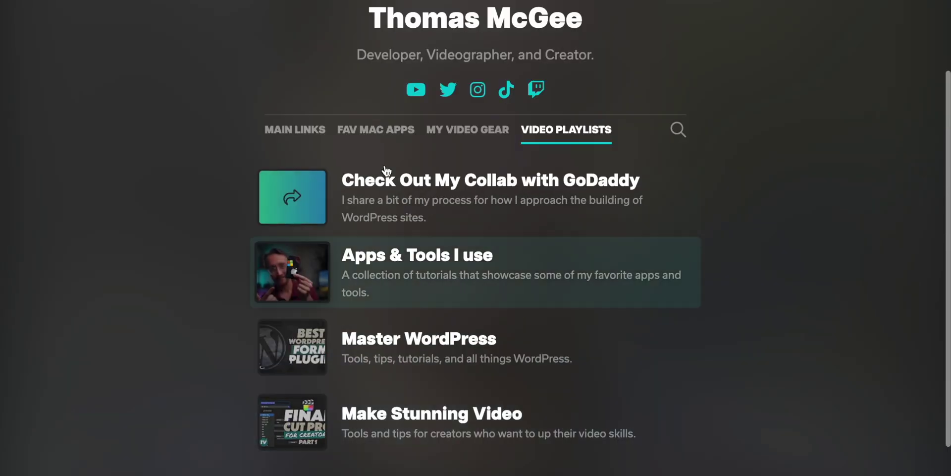
Look through the Main Links, Fav Mac Apps and My Video Gear lists.
left_click(300, 133)
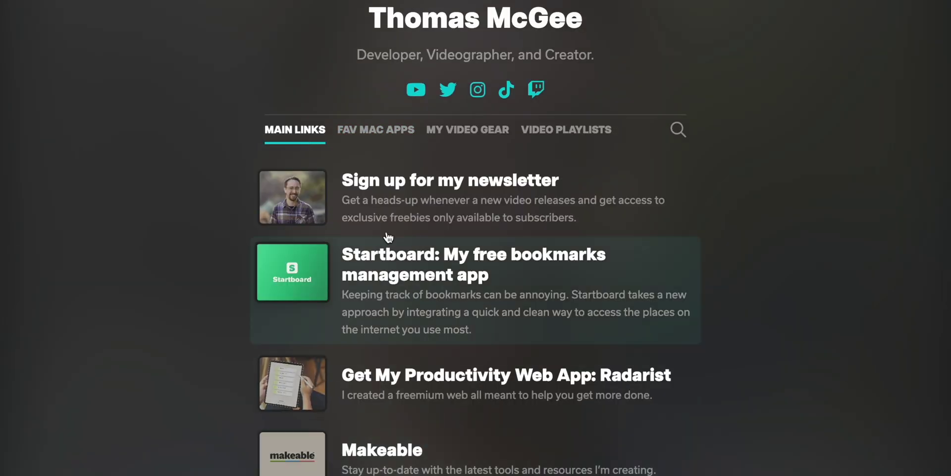
left_click(380, 128)
scroll(397, 348, "down", 3)
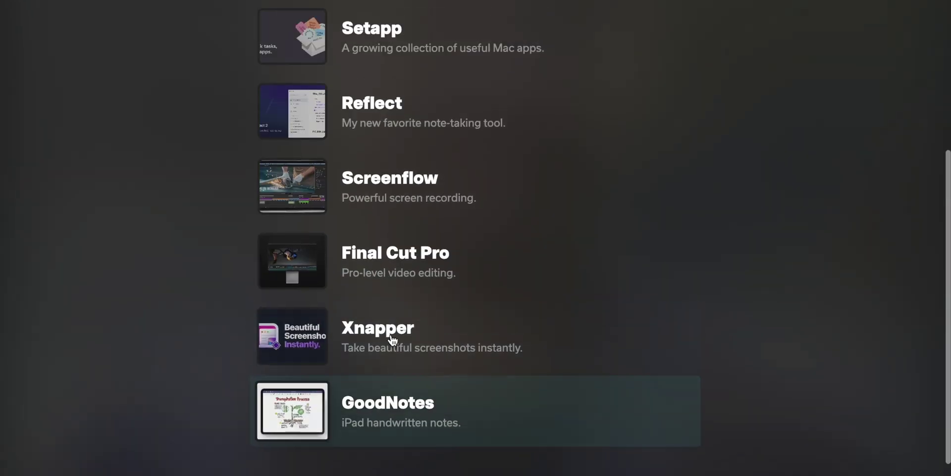
scroll(393, 335, "up", 4)
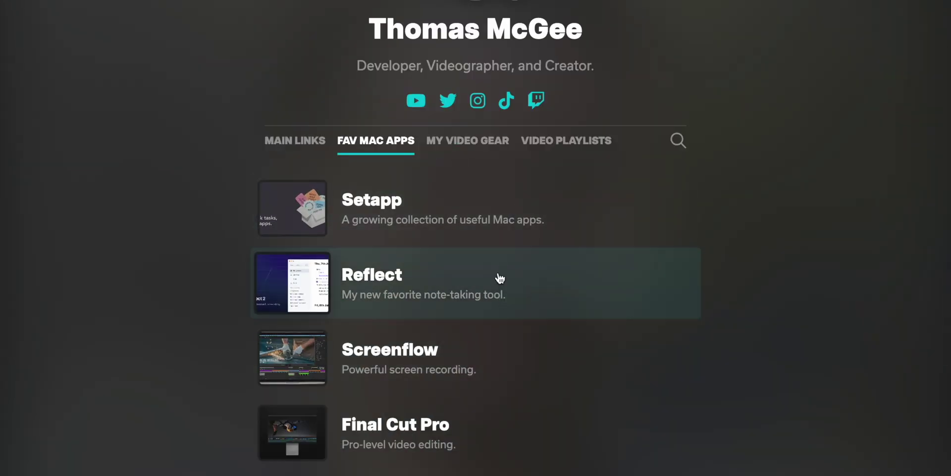
left_click(484, 143)
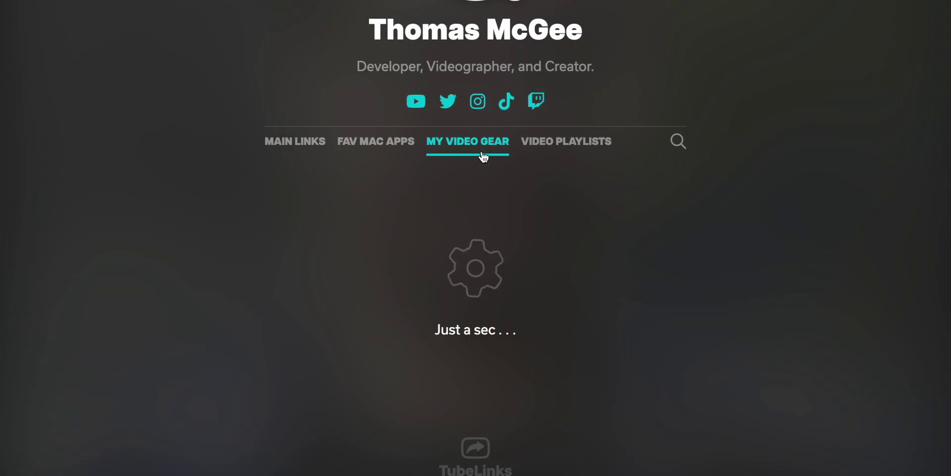
scroll(448, 291, "down", 5)
scroll(388, 293, "up", 8)
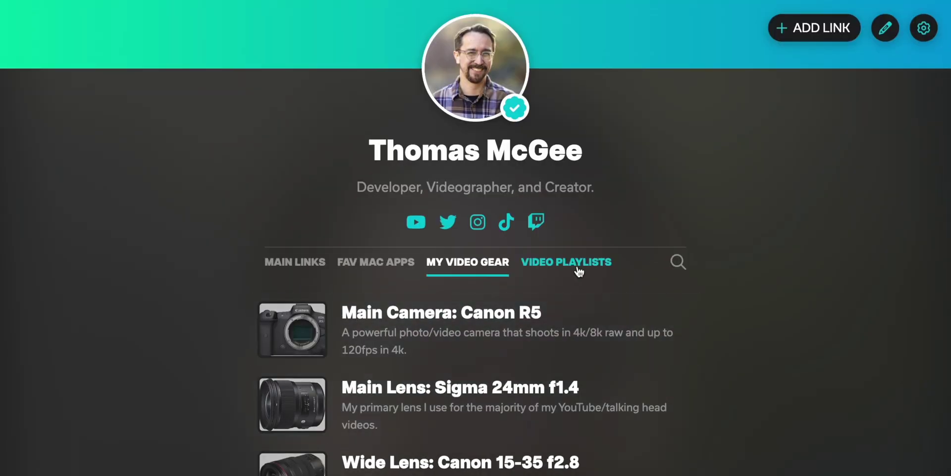
Open Video Playlists and scroll through its entries, like Check Out My Collab with GoDaddy.
left_click(570, 263)
scroll(440, 404, "down", 1)
scroll(440, 404, "down", 1)
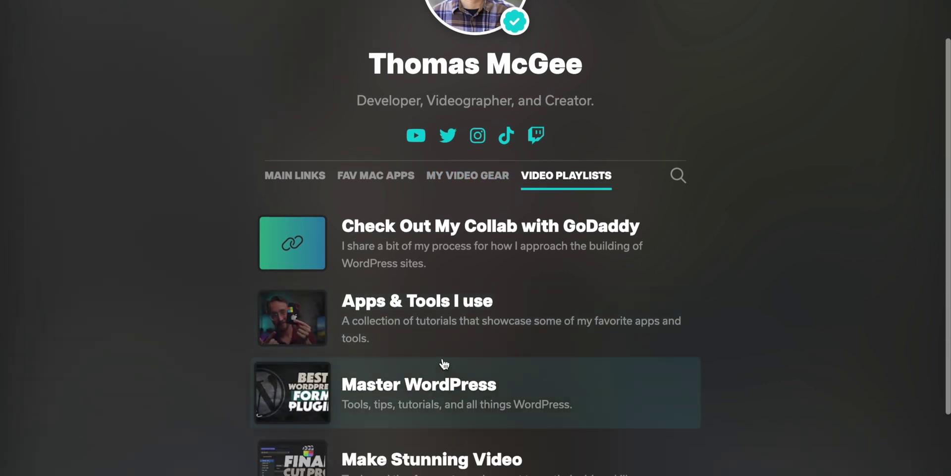
scroll(432, 277, "down", 1)
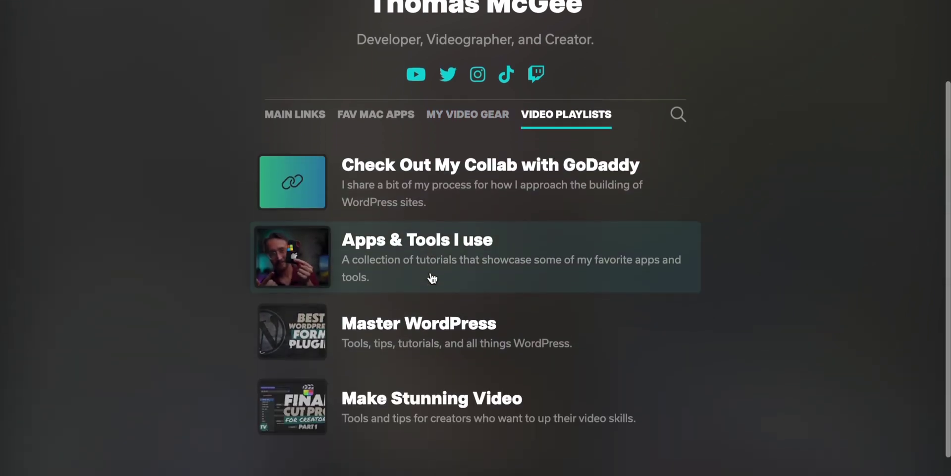
scroll(432, 276, "up", 2)
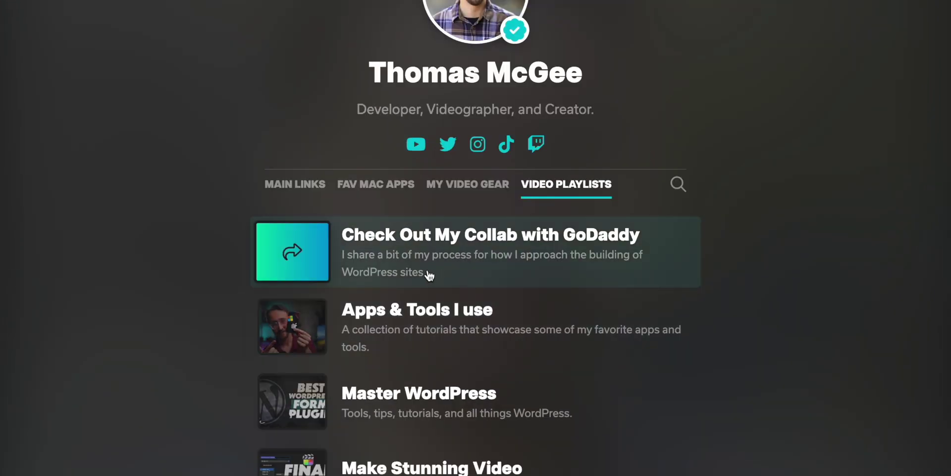
scroll(429, 276, "up", 2)
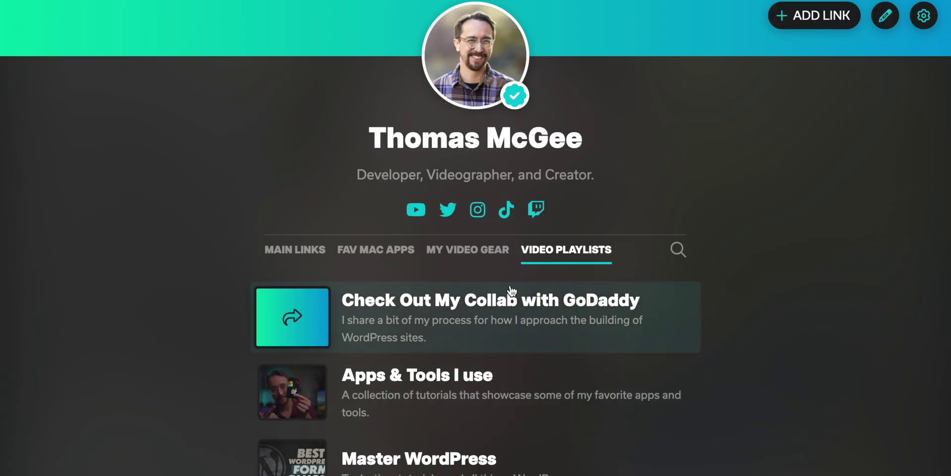
Search the page's links for 'setapp', then clear and close the search.
left_click(678, 249)
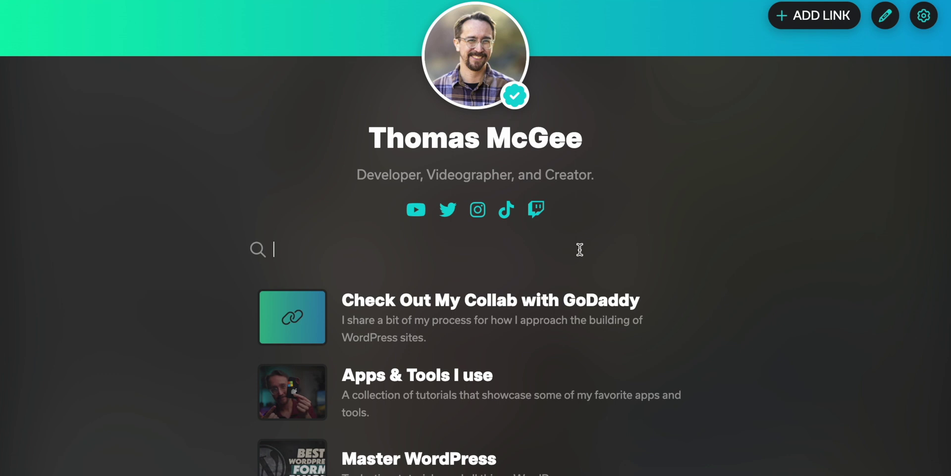
type("setapp")
left_click(680, 260)
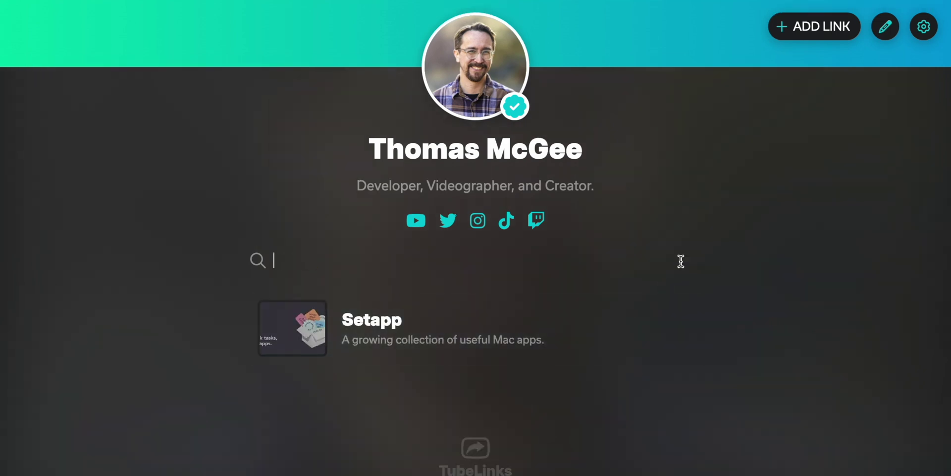
left_click(196, 208)
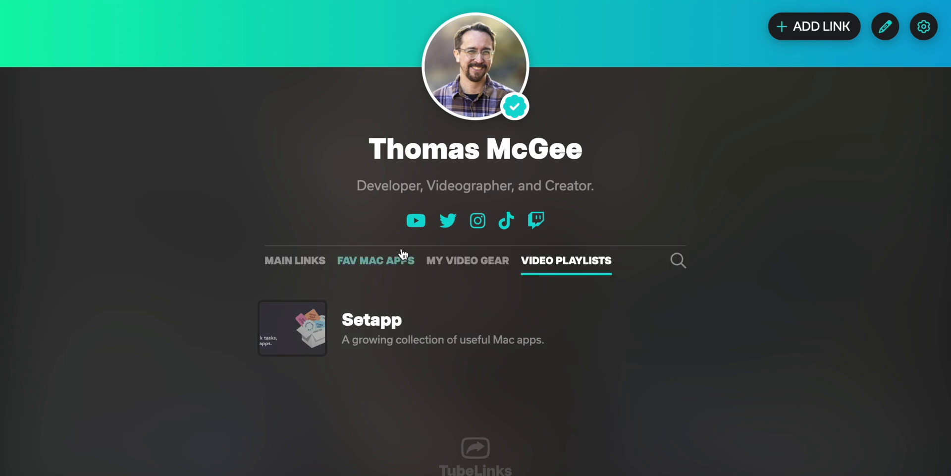
Scroll through the Main Links list, then bring up the page analytics.
left_click(297, 261)
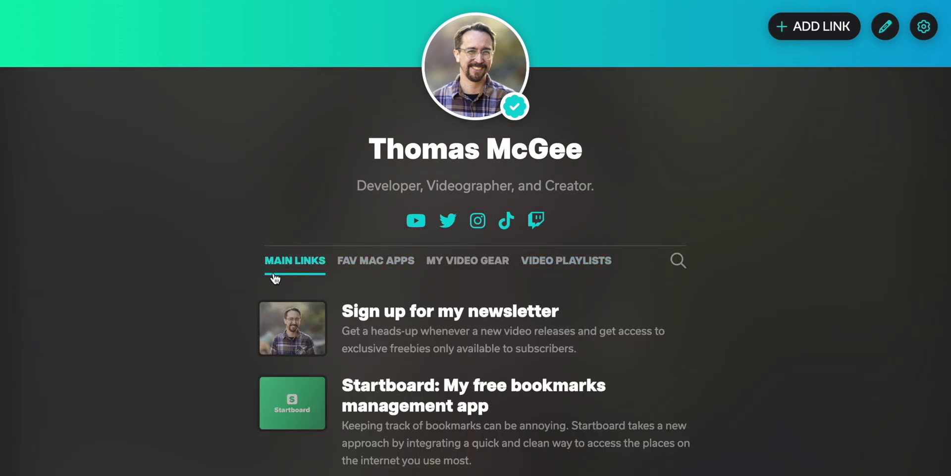
scroll(525, 312, "down", 3)
scroll(594, 290, "down", 3)
scroll(647, 284, "up", 5)
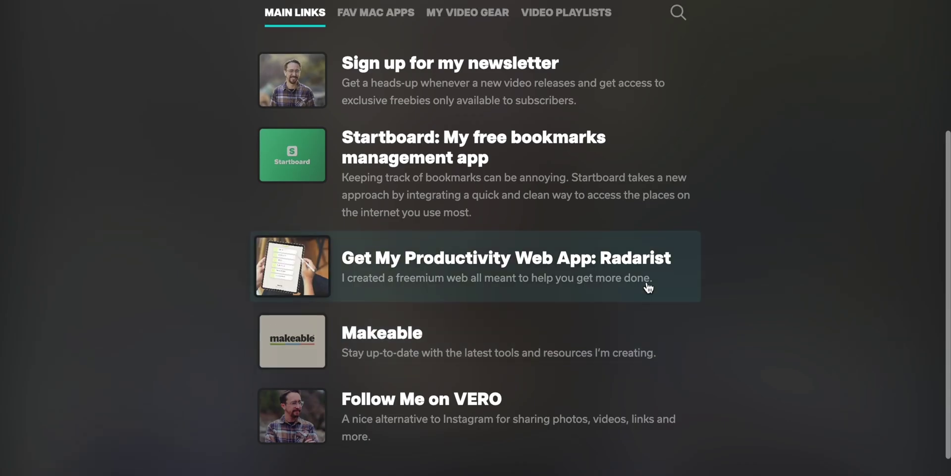
scroll(664, 237, "up", 1)
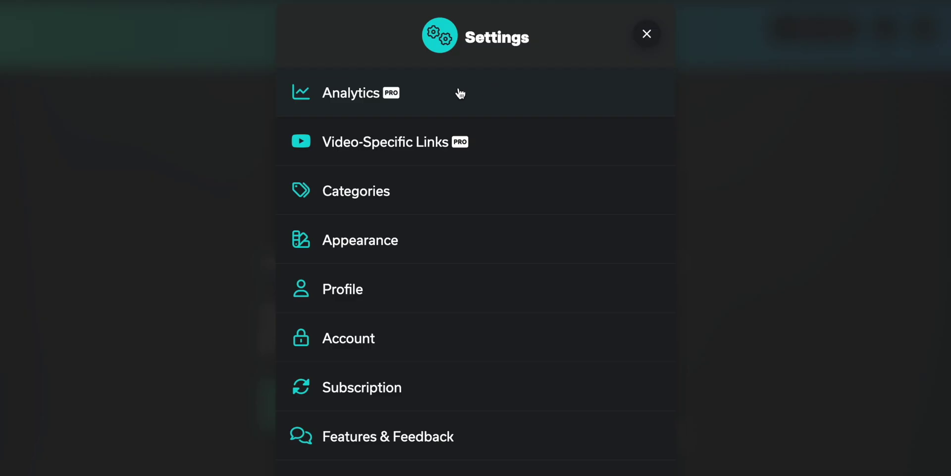
left_click(458, 93)
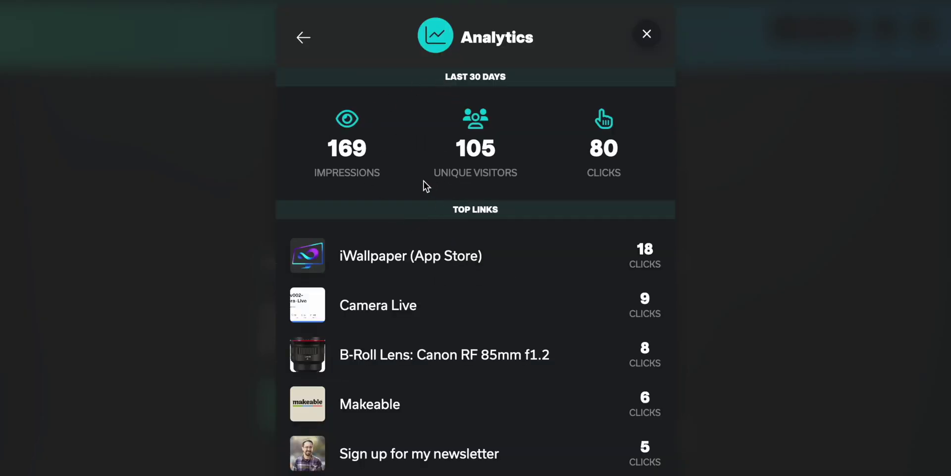
Highlight the Last 30 Days stats—169 impressions, 105 unique visitors, 80 clicks—and scroll the Top Links list.
left_click_drag(431, 75, 510, 77)
left_click(538, 77)
left_click_drag(320, 145, 400, 162)
left_click(418, 162)
left_click_drag(501, 149, 432, 147)
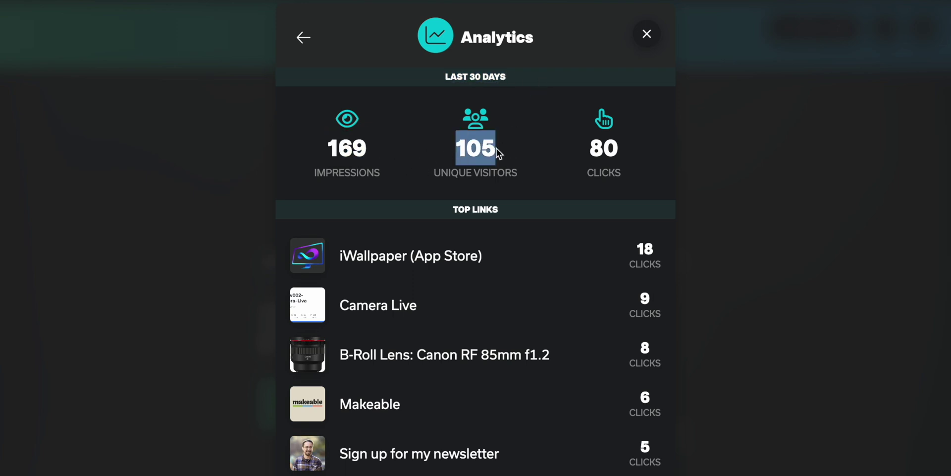
left_click_drag(623, 148, 586, 145)
left_click(581, 55)
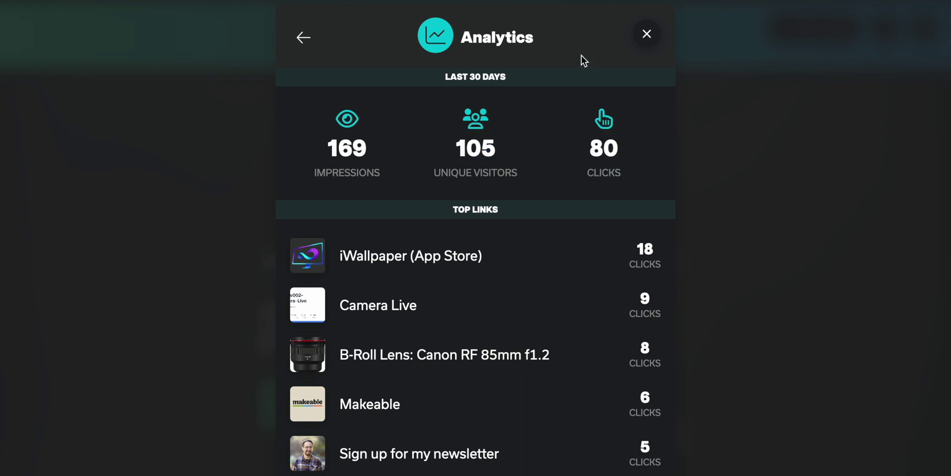
scroll(585, 197, "down", 4)
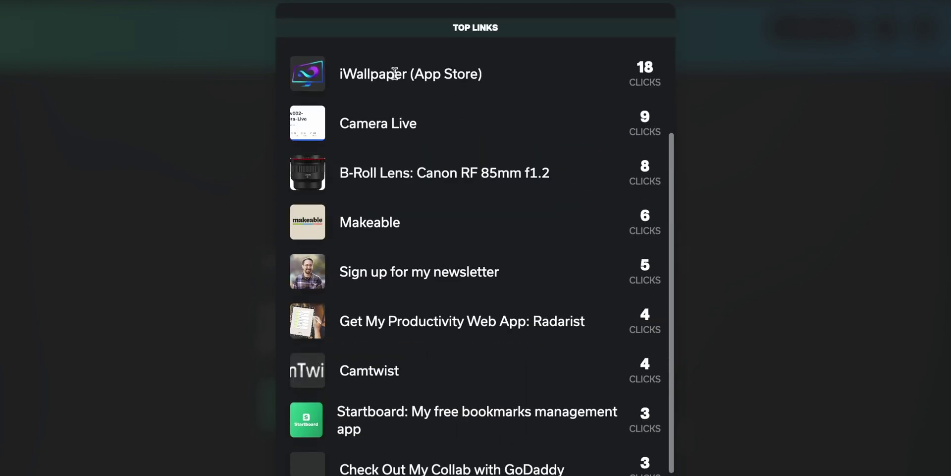
scroll(415, 297, "up", 2)
scroll(406, 223, "up", 3)
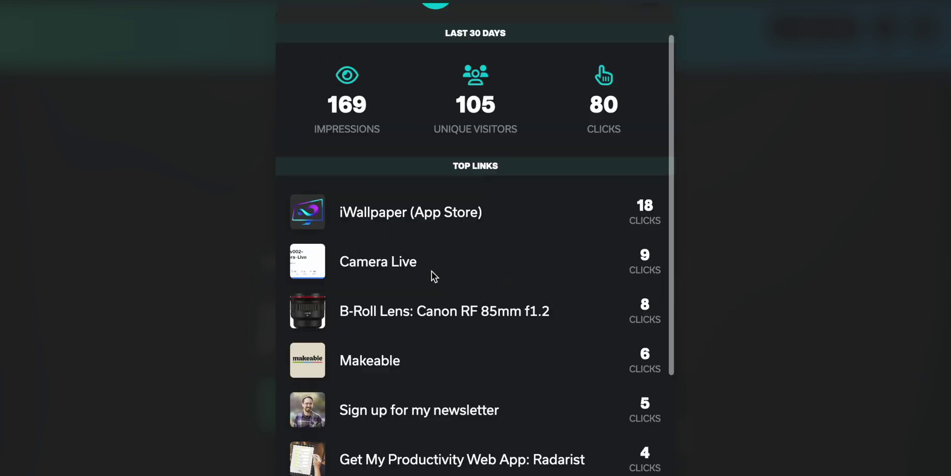
scroll(535, 176, "up", 2)
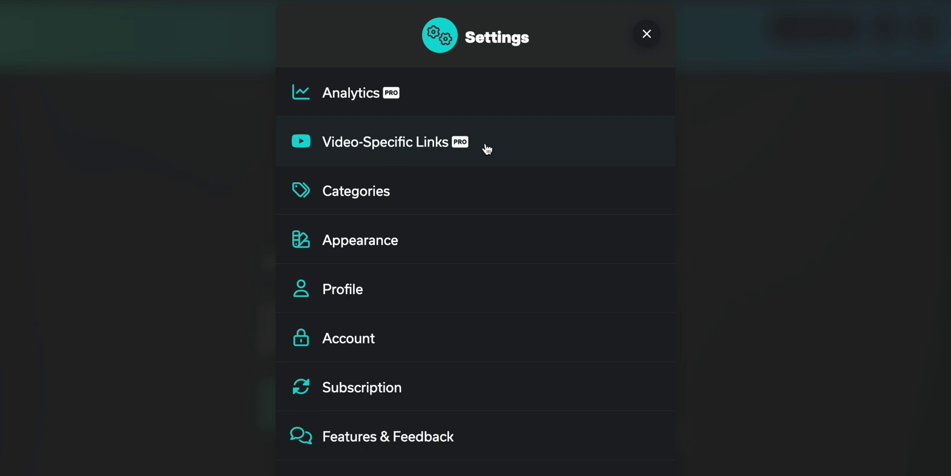
Close the Settings panel to get back to the example creator page.
left_click(645, 47)
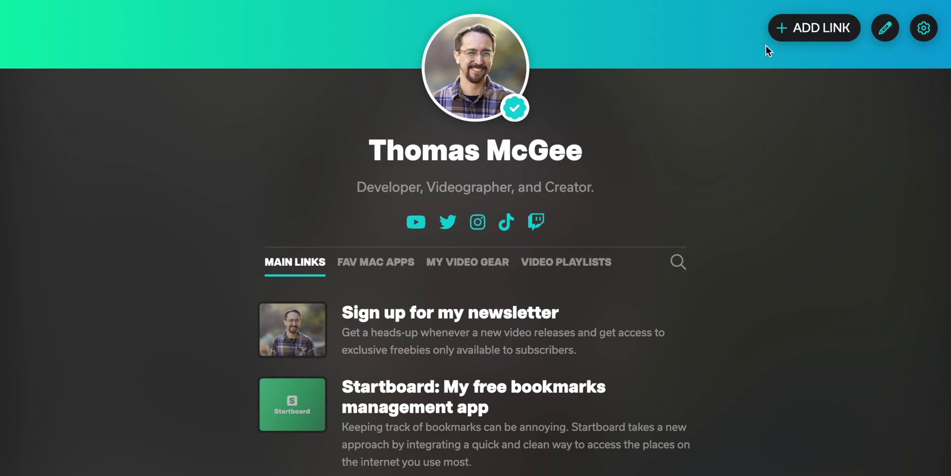
left_click(826, 28)
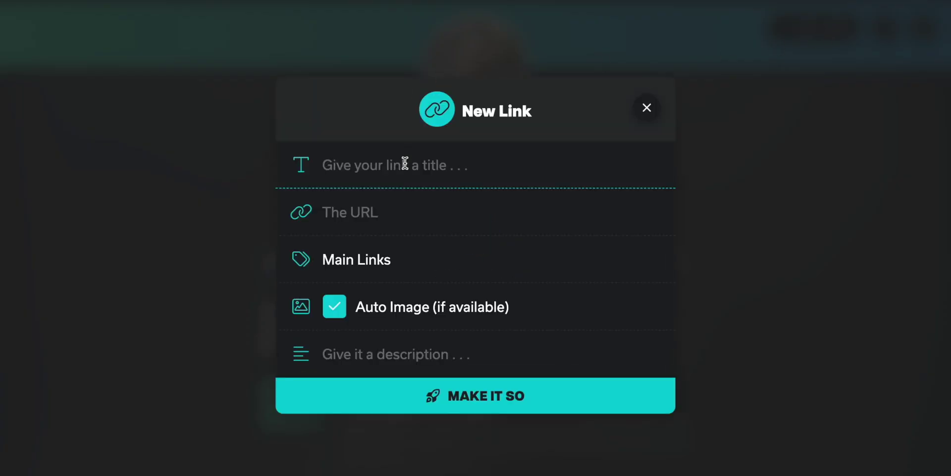
type("H")
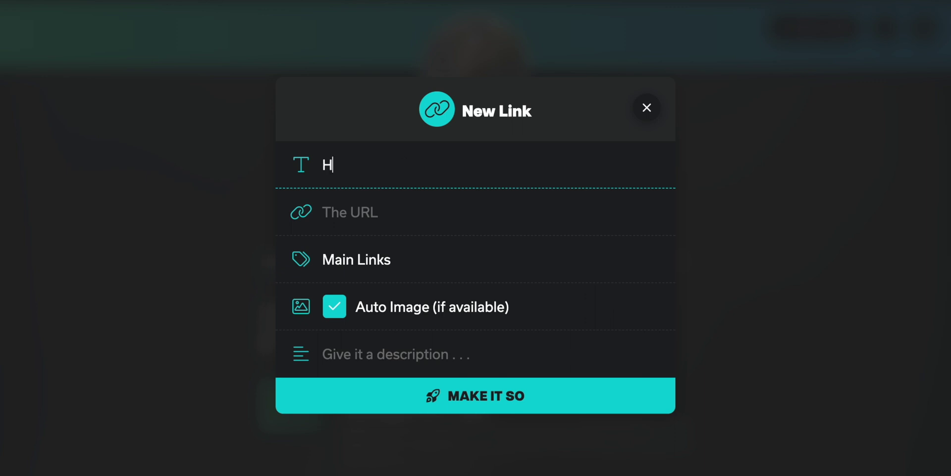
type("ere is a great link")
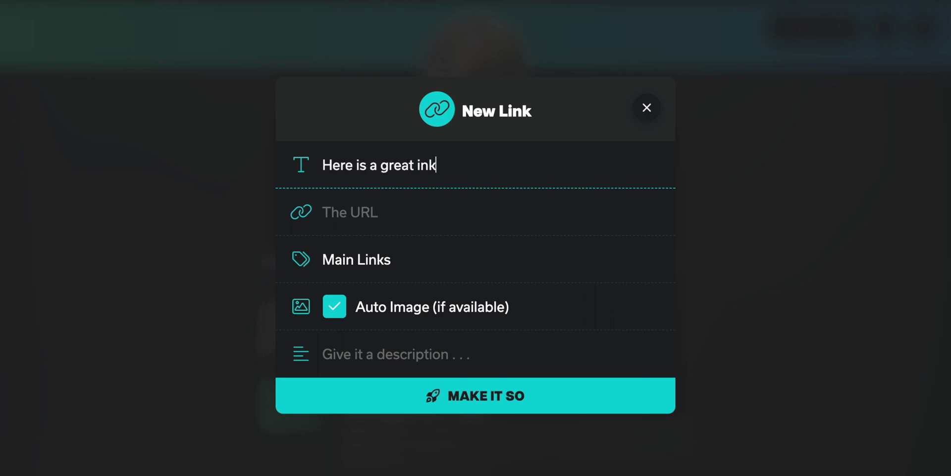
key("BackSpace")
key("BackSpace")
key("BackSpace")
type("link from this video")
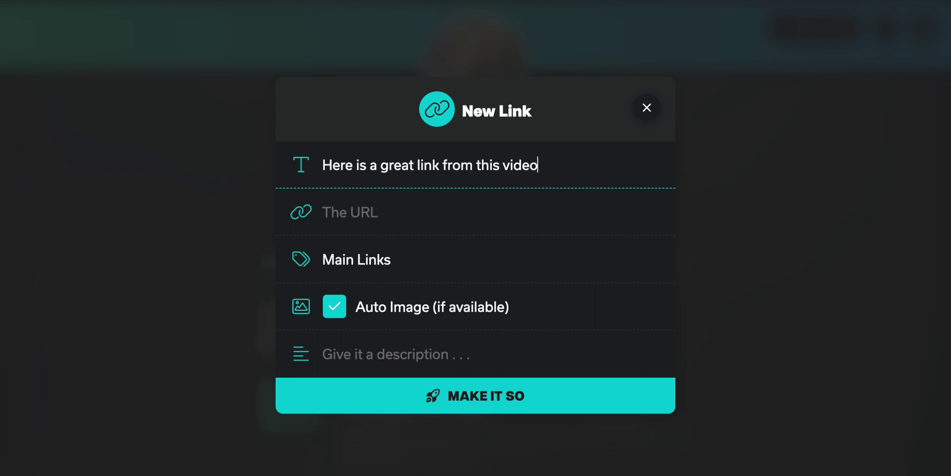
key("Tab")
type("https://makeable.so")
Make it a Video-Specific Link with the YouTube URL and description 'So here is the great description.', then save.
left_click(390, 267)
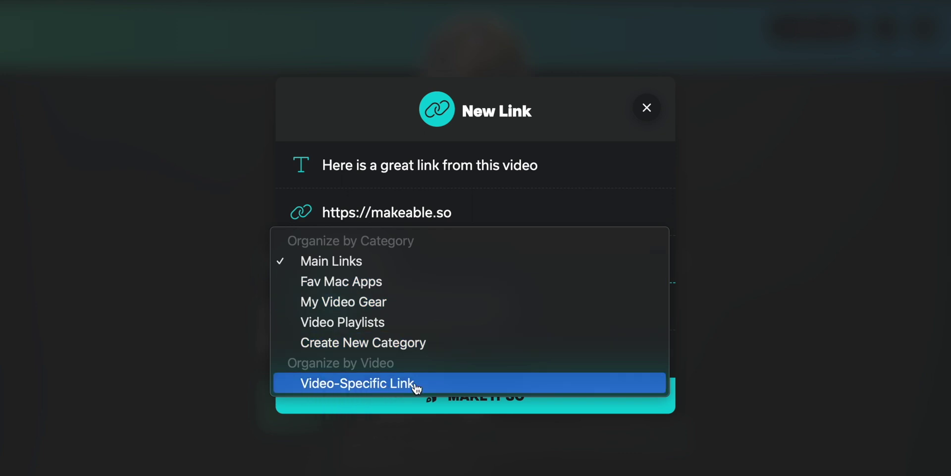
left_click(464, 387)
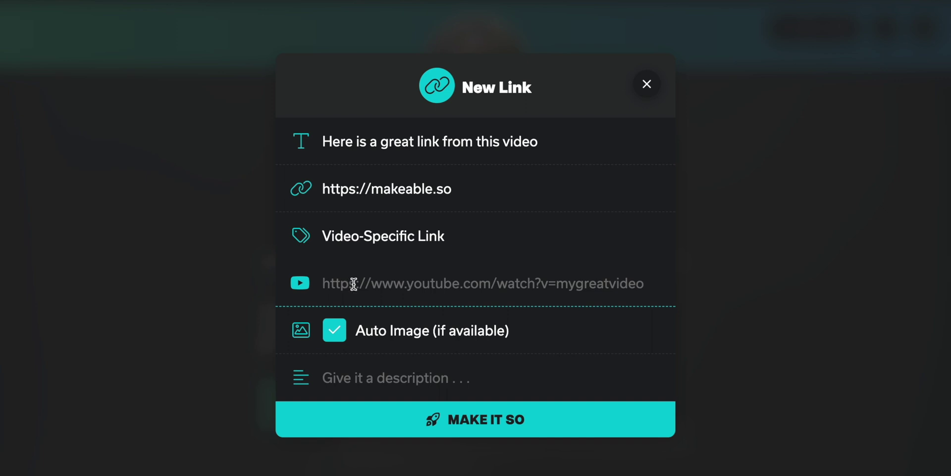
left_click(645, 280)
type("https://youtu.be/nlXJl67MXHk")
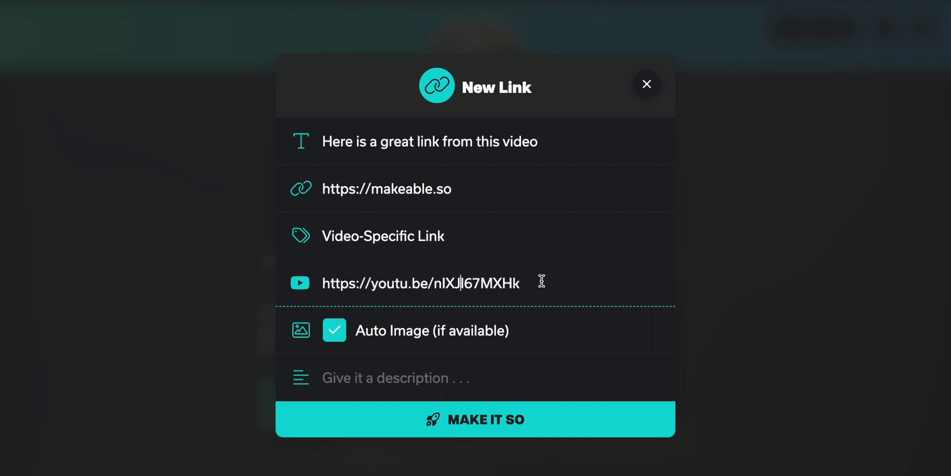
left_click_drag(544, 280, 314, 284)
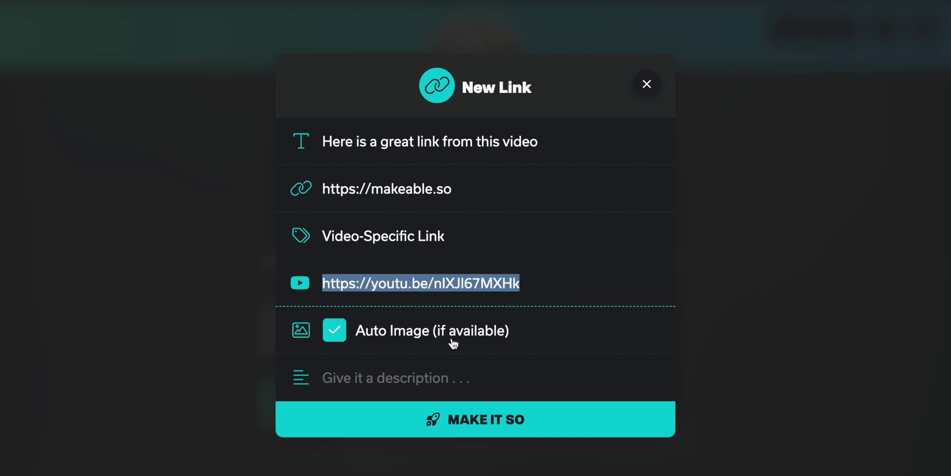
left_click(417, 378)
type("So here is the great description.")
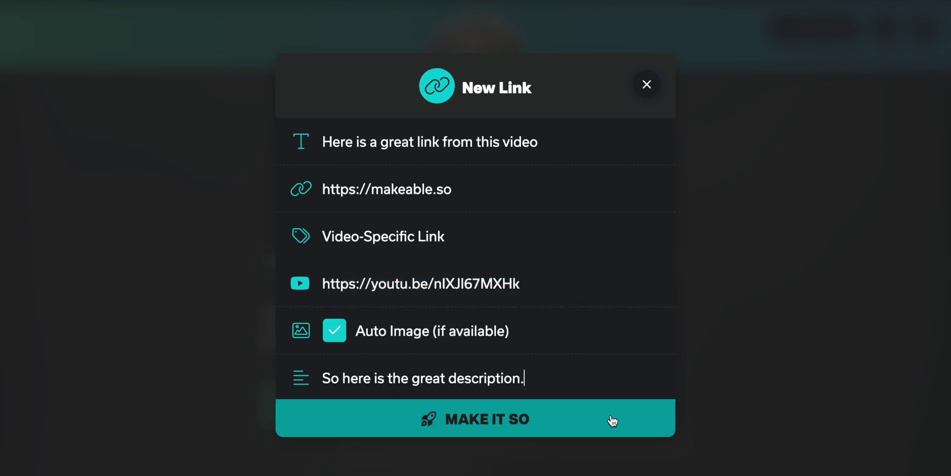
left_click(609, 420)
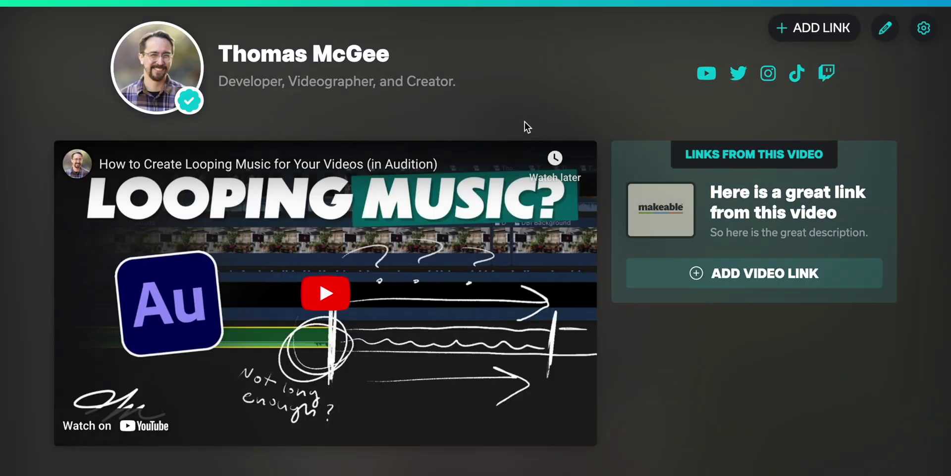
Scroll the TubeLinks profile and view the Fav Mac Apps links.
scroll(522, 124, "down", 1)
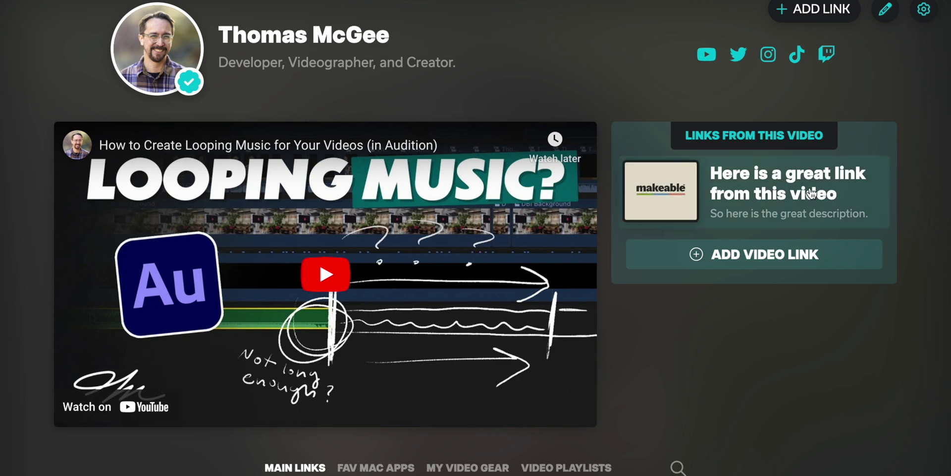
scroll(812, 327, "down", 2)
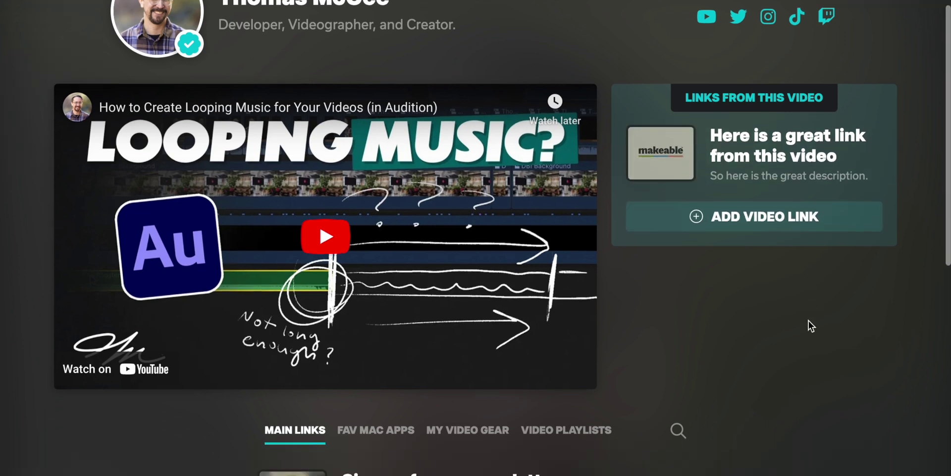
scroll(809, 325, "up", 3)
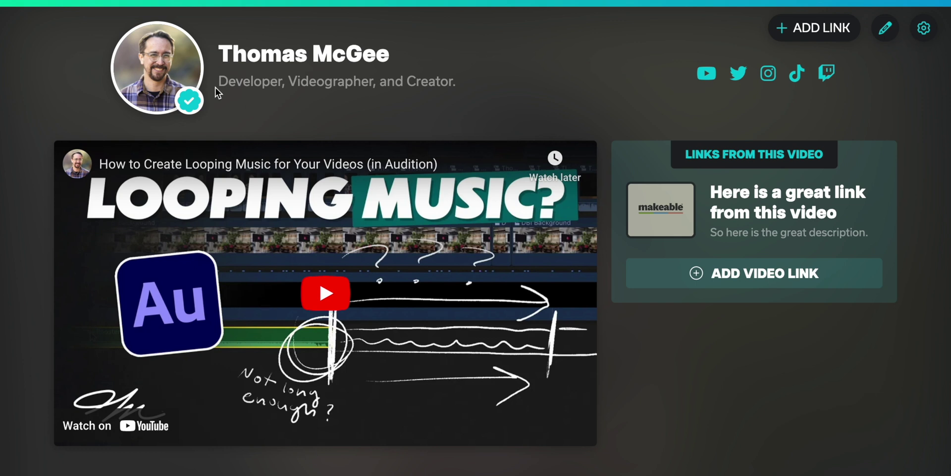
mouse_move(151, 69)
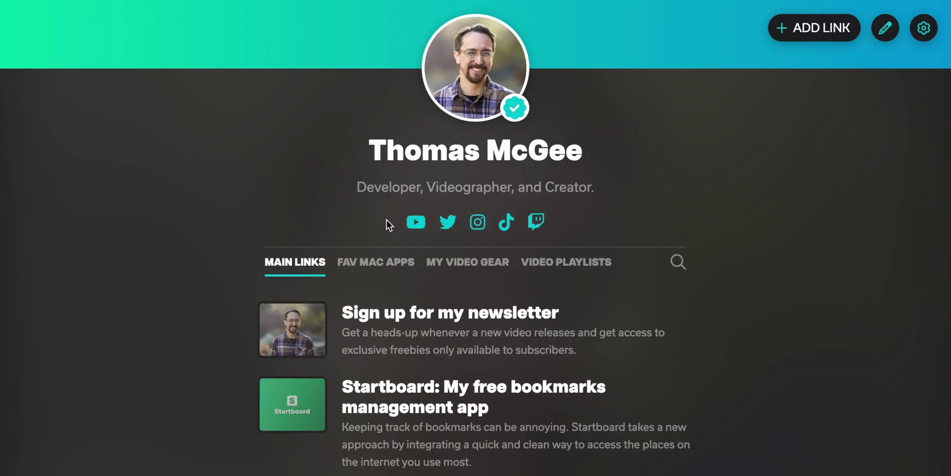
scroll(388, 221, "down", 6)
scroll(519, 160, "up", 5)
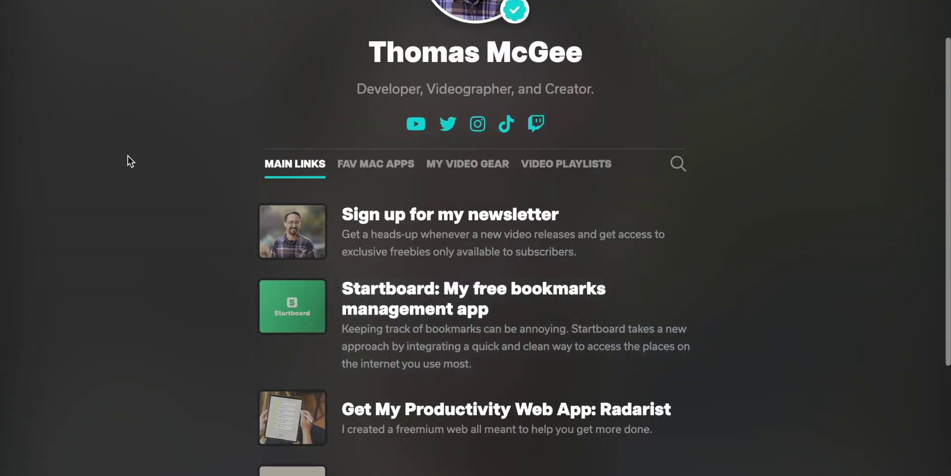
scroll(545, 404, "down", 2)
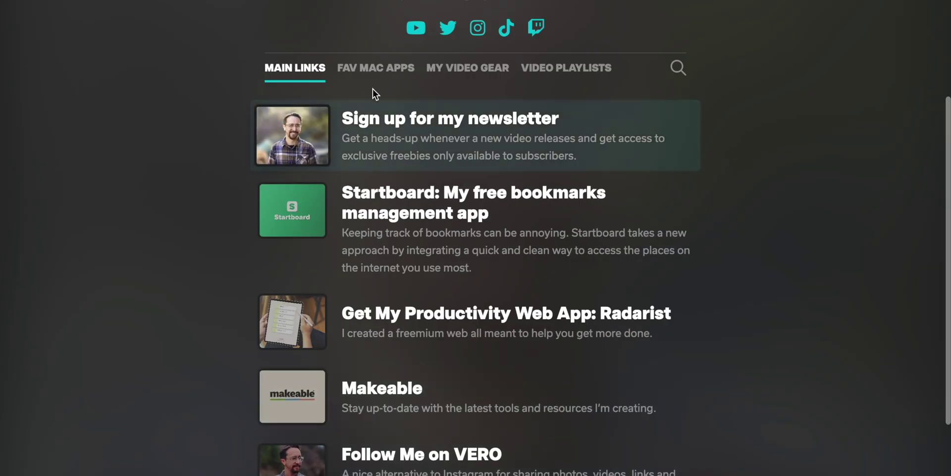
left_click(375, 68)
scroll(694, 163, "up", 4)
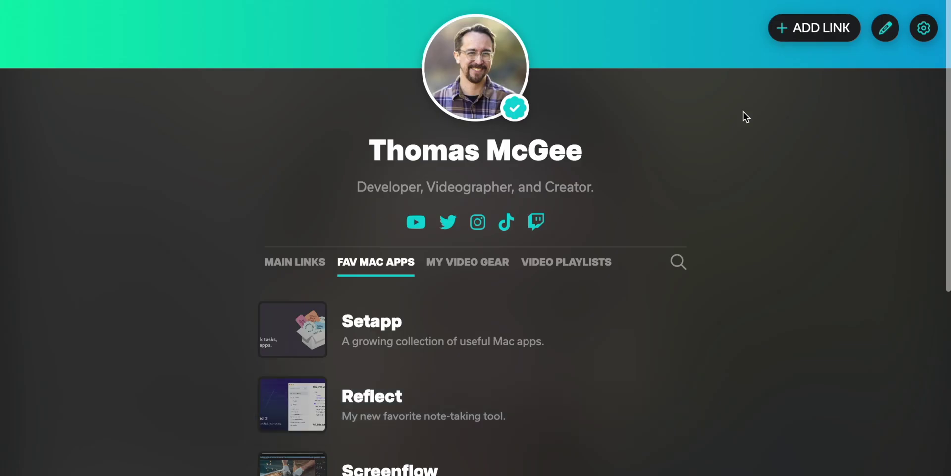
Open the Looping Music video page in Video-Specific Links settings and start a new video link.
left_click(925, 28)
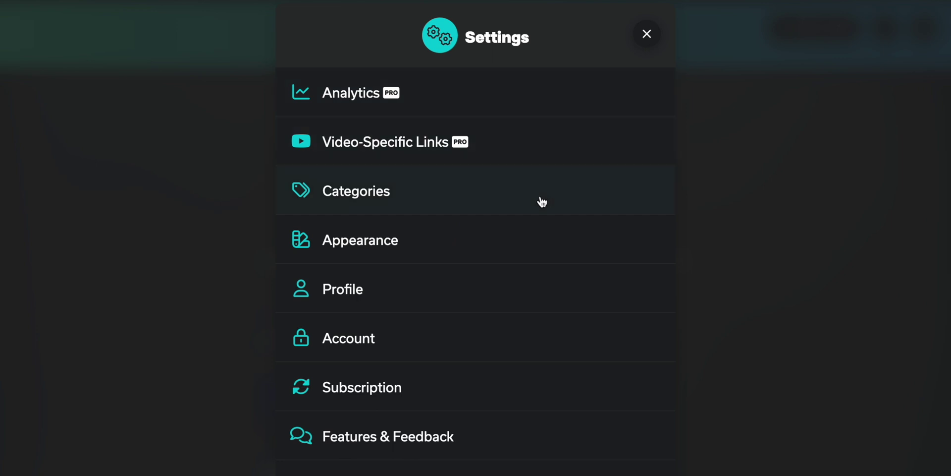
left_click(519, 148)
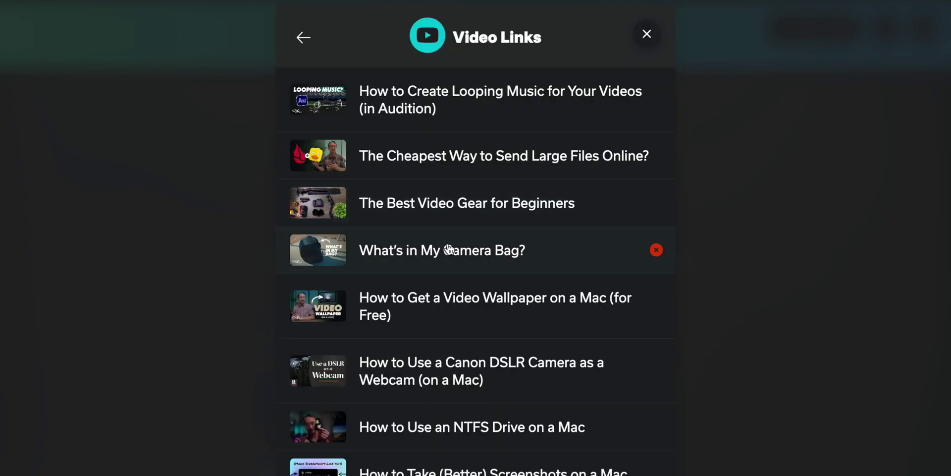
left_click(515, 92)
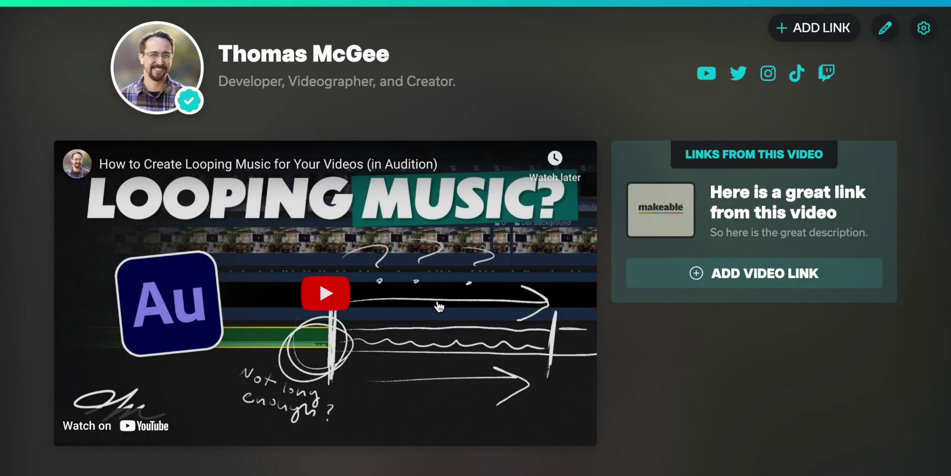
scroll(808, 261, "down", 1)
left_click(808, 261)
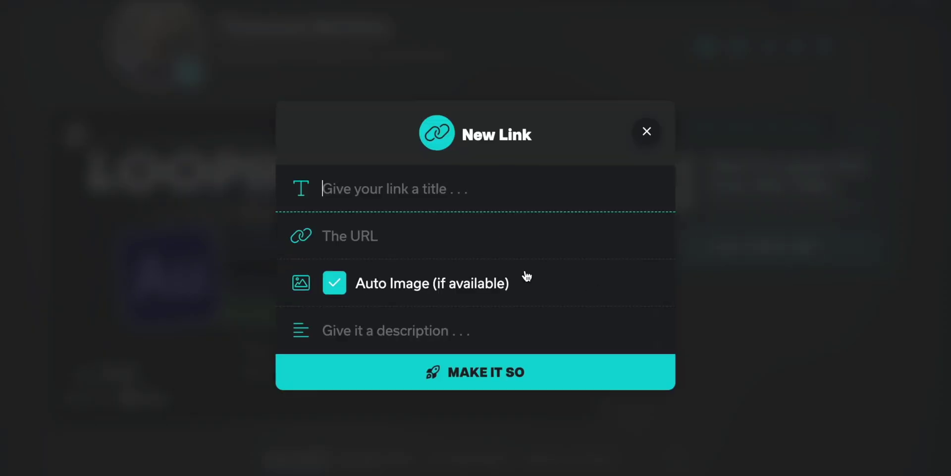
Discard the blank New Link form without saving.
left_click(646, 132)
scroll(798, 393, "down", 3)
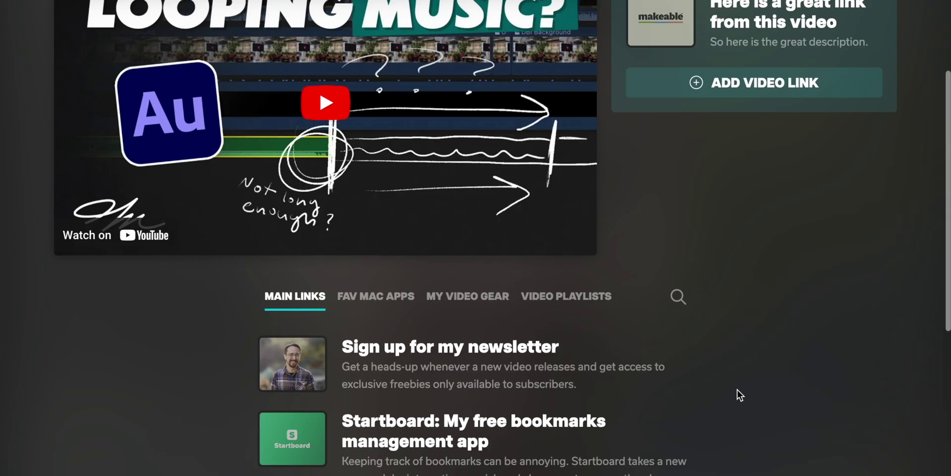
scroll(417, 233, "up", 4)
scroll(835, 301, "down", 5)
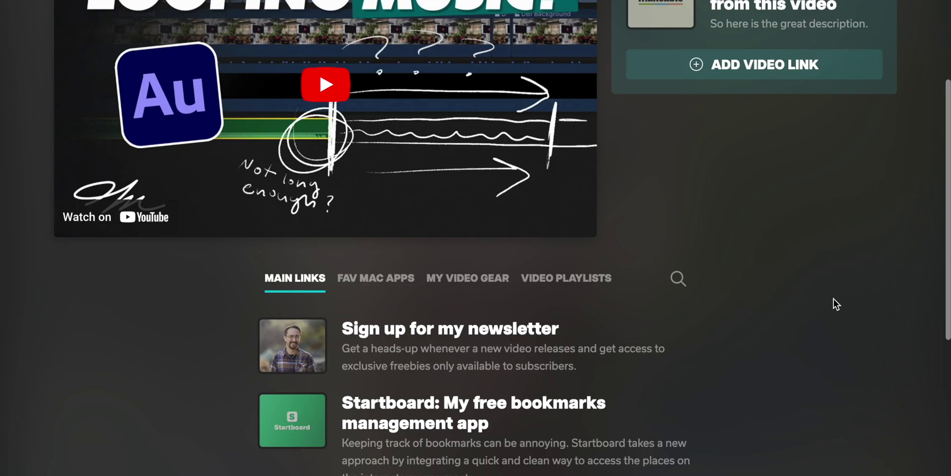
Browse the Fav Mac Apps, My Video Gear and Video Playlists links, returning to Main Links.
left_click(357, 153)
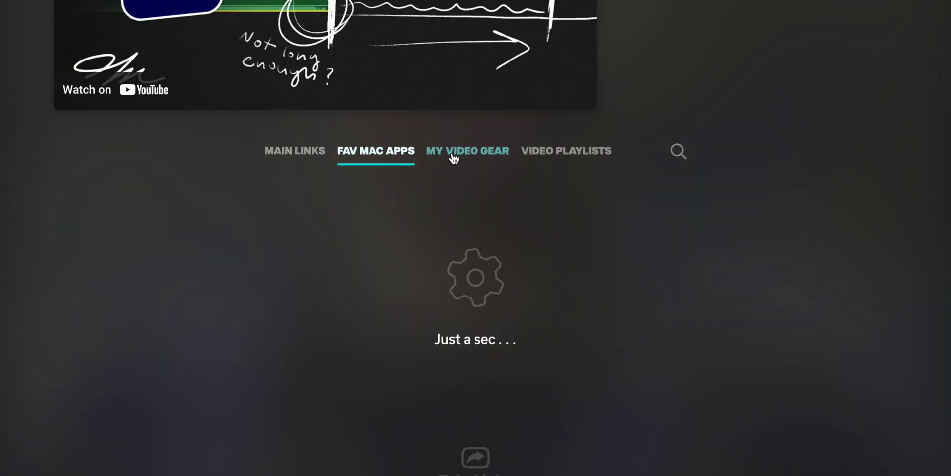
left_click(486, 151)
left_click(583, 154)
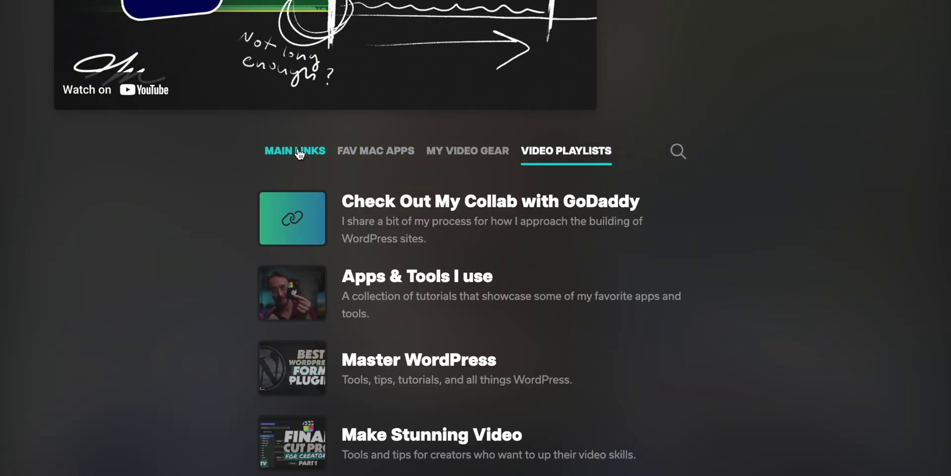
left_click(270, 154)
scroll(754, 275, "down", 4)
scroll(756, 269, "up", 8)
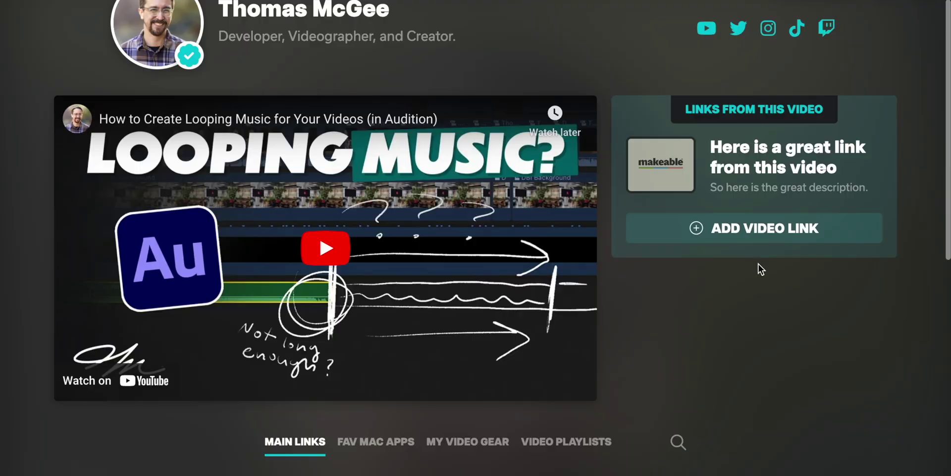
scroll(644, 292, "down", 2)
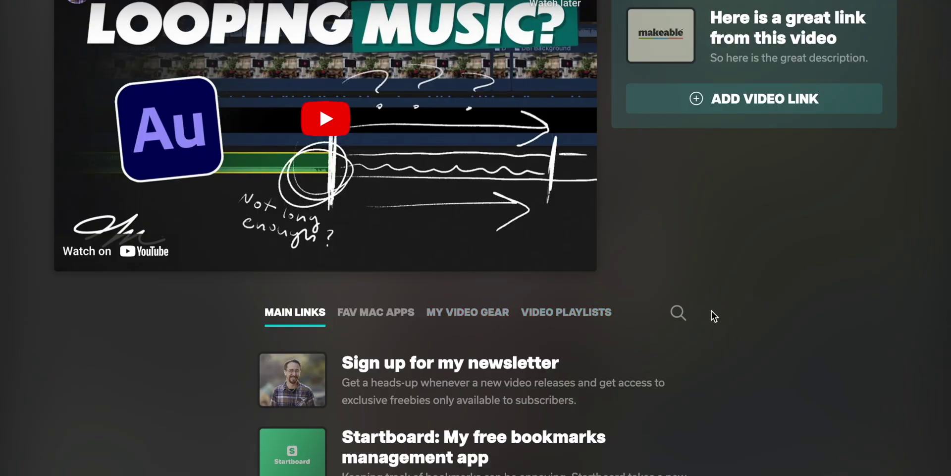
Open the page's link search, then close it again with Escape.
left_click(678, 313)
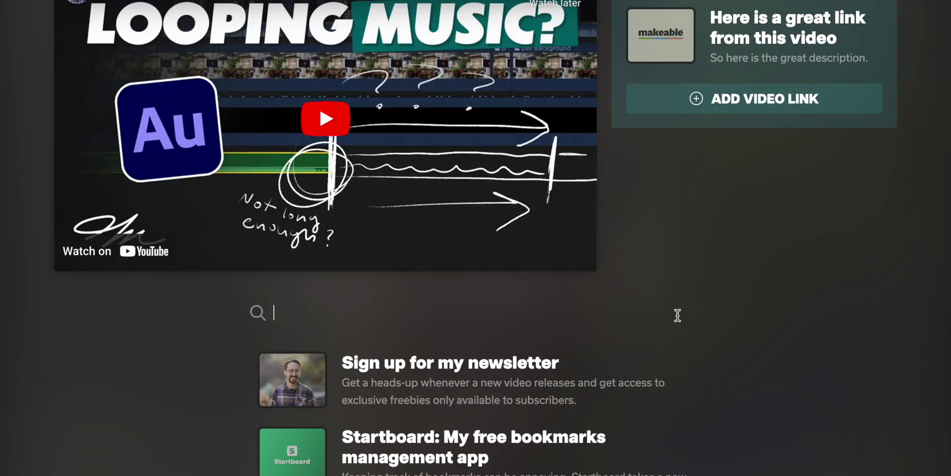
key("Escape")
scroll(782, 295, "up", 3)
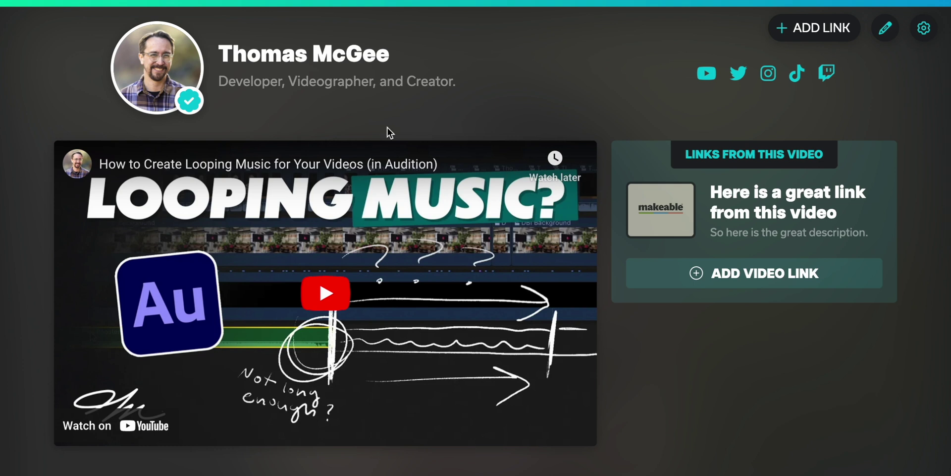
mouse_move(160, 74)
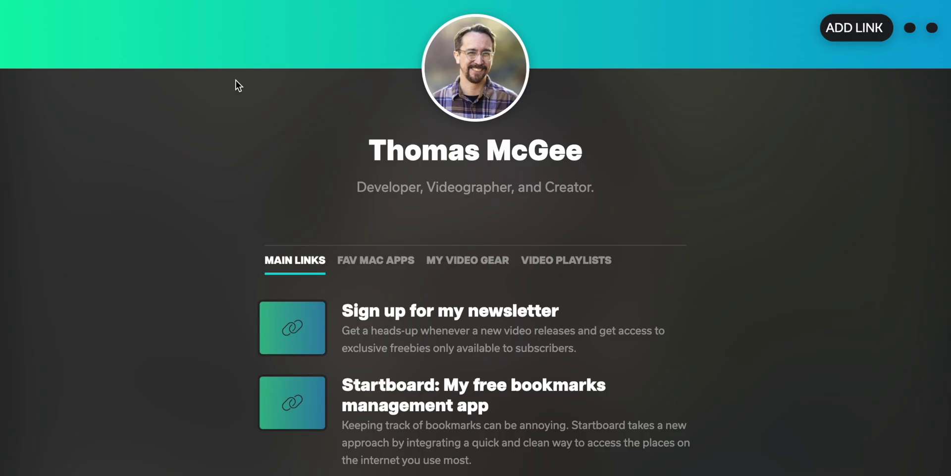
scroll(793, 348, "down", 4)
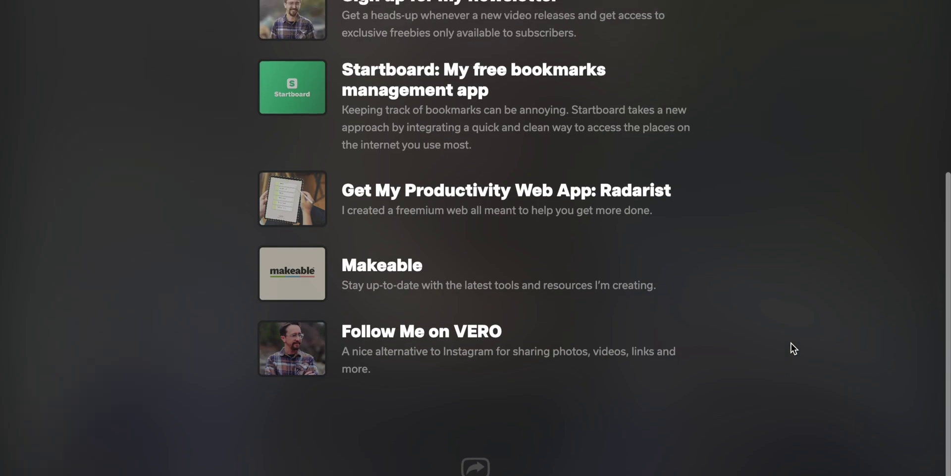
scroll(792, 349, "up", 7)
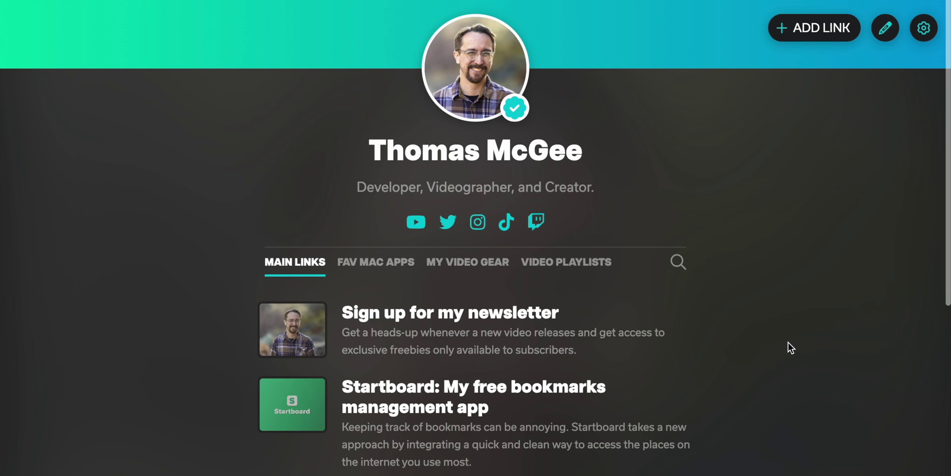
Delete the Looping Music video page in Video-Specific Links, then open The Best Video Gear for Beginners page.
left_click(924, 28)
left_click(406, 141)
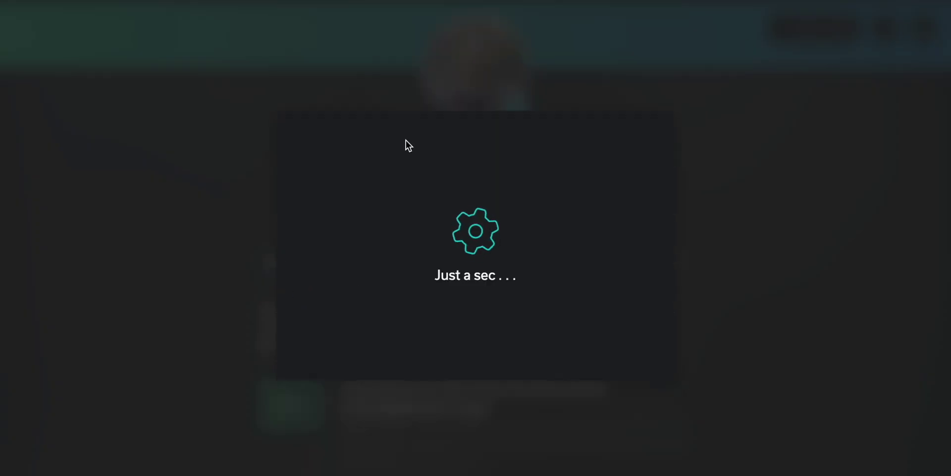
mouse_move(480, 113)
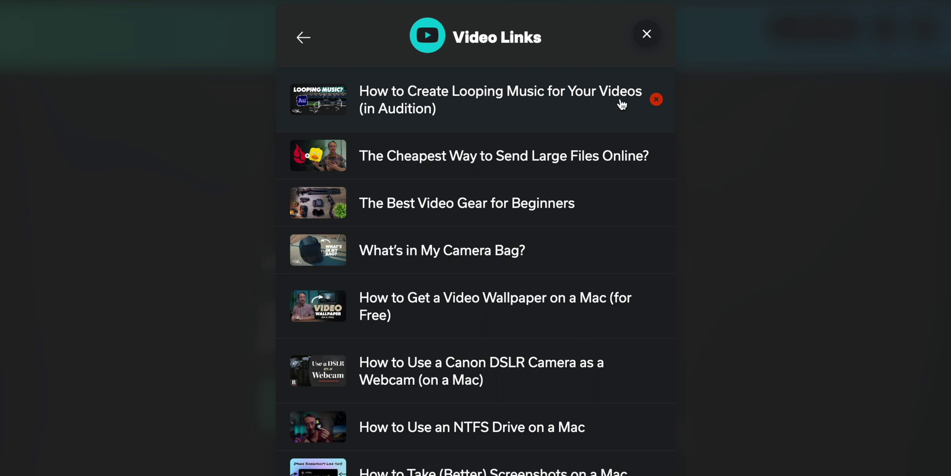
left_click(657, 101)
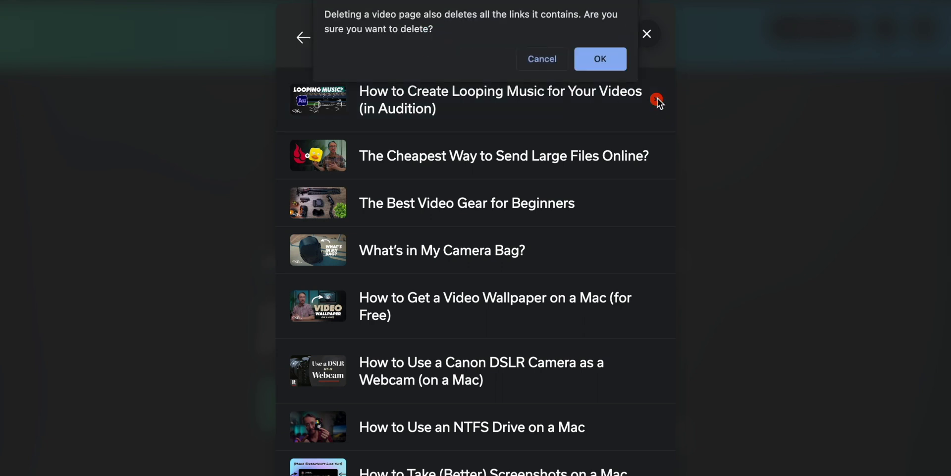
left_click(600, 66)
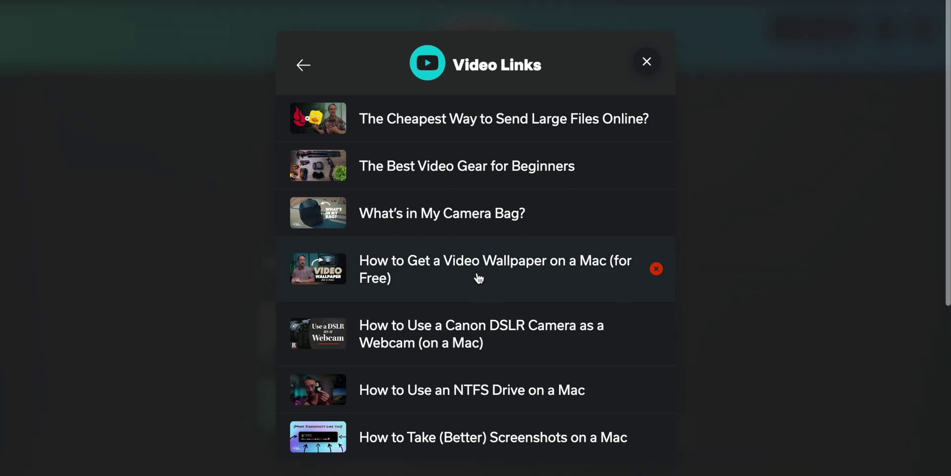
mouse_move(553, 140)
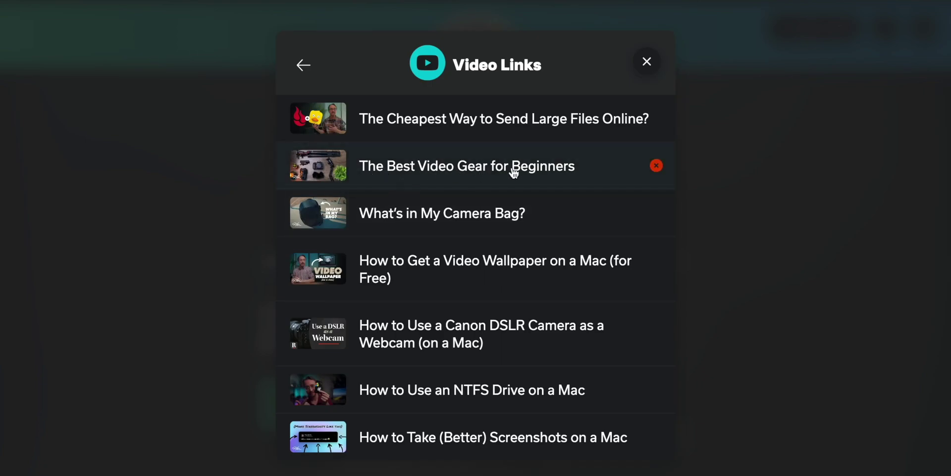
left_click(467, 165)
Scroll through The Best Video Gear for Beginners gear links, such as Canon 90D and Tripod.
scroll(377, 143, "down", 1)
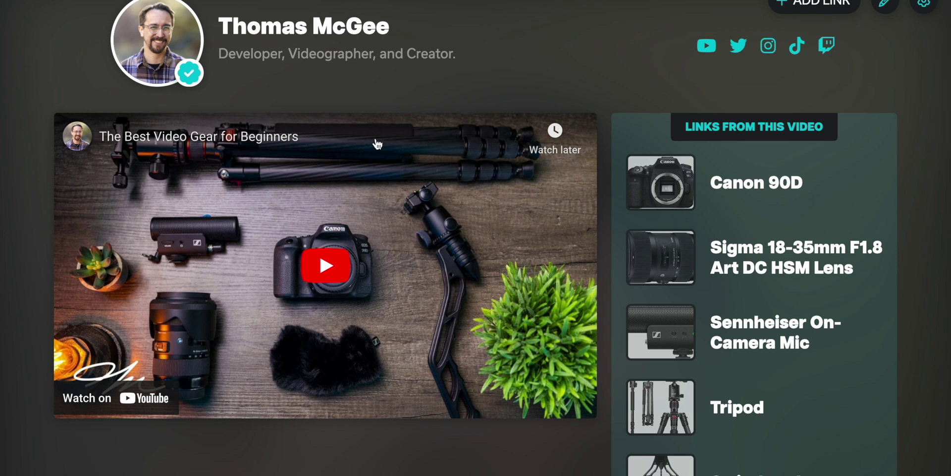
scroll(454, 241, "up", 1)
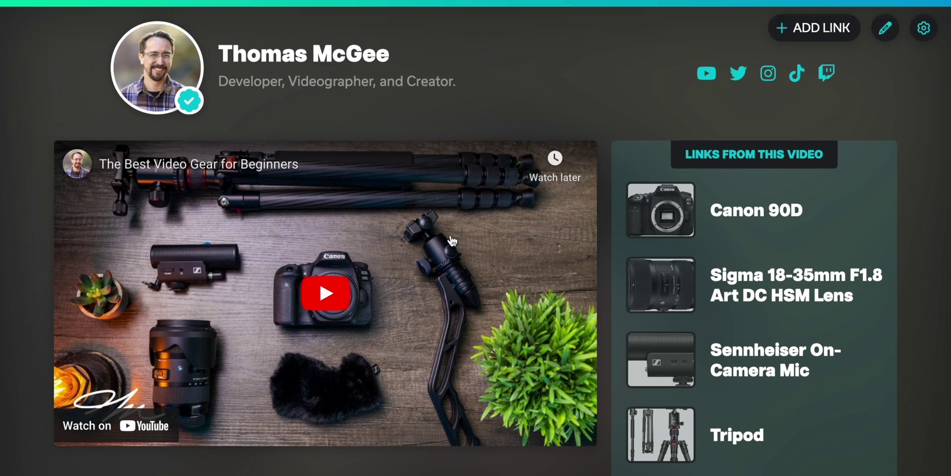
scroll(452, 241, "down", 2)
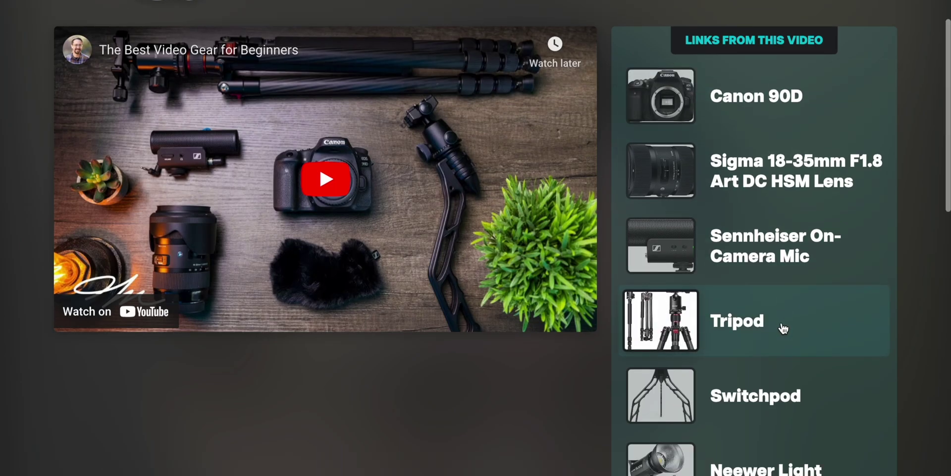
scroll(784, 329, "down", 5)
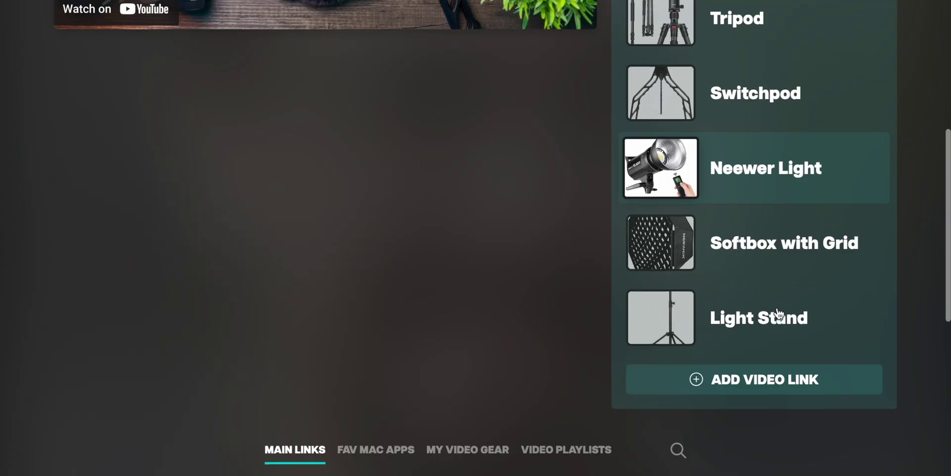
scroll(778, 313, "up", 6)
scroll(600, 228, "down", 3)
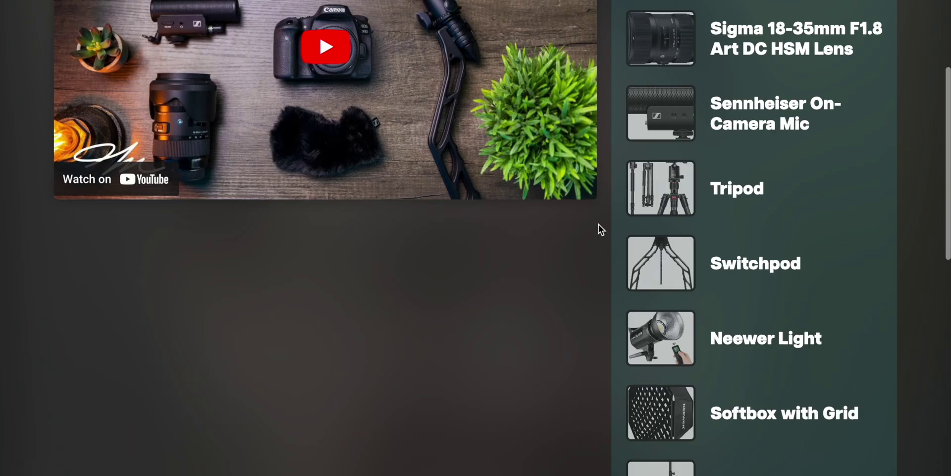
scroll(599, 225, "up", 4)
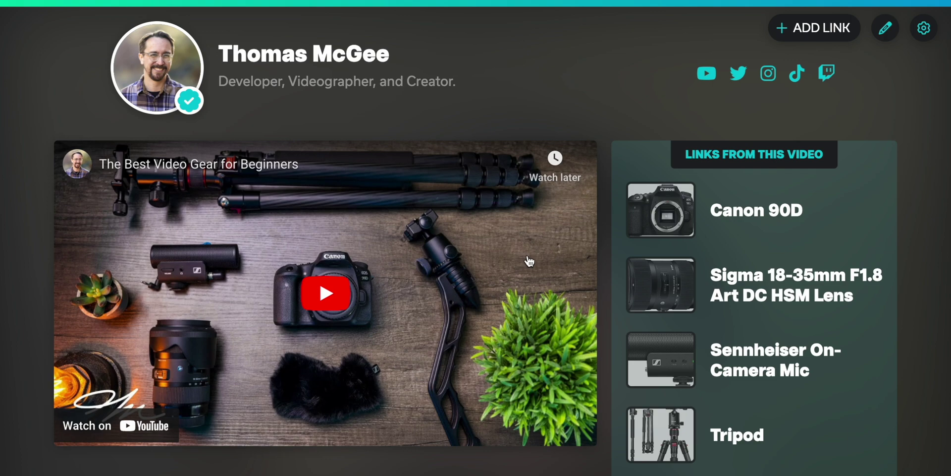
scroll(528, 261, "down", 3)
scroll(528, 261, "up", 3)
scroll(475, 272, "down", 3)
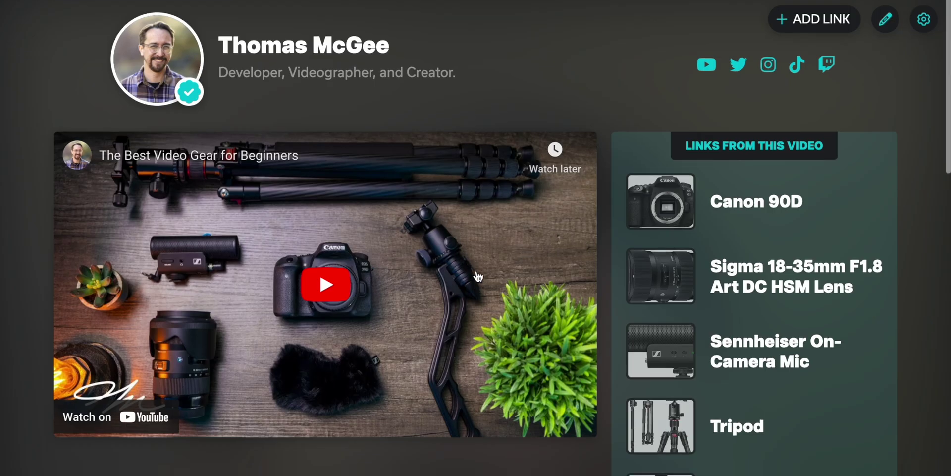
scroll(485, 269, "up", 3)
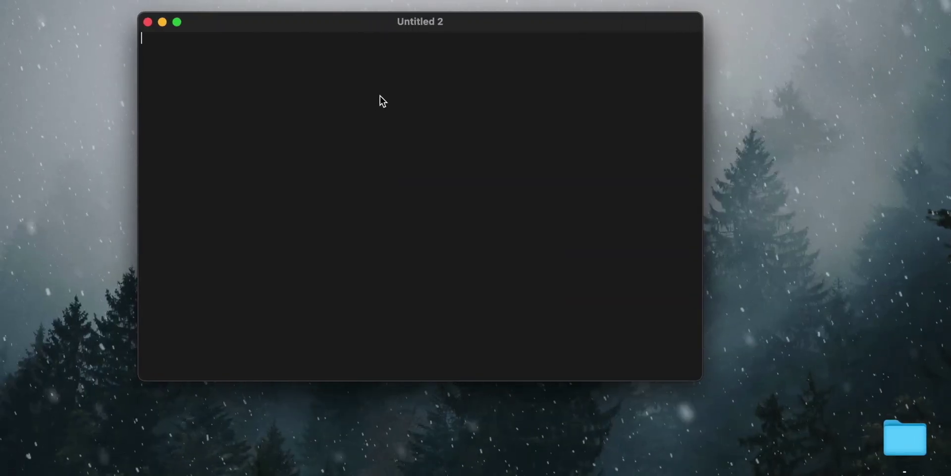
type("https://tubelinks.io/thomas/")
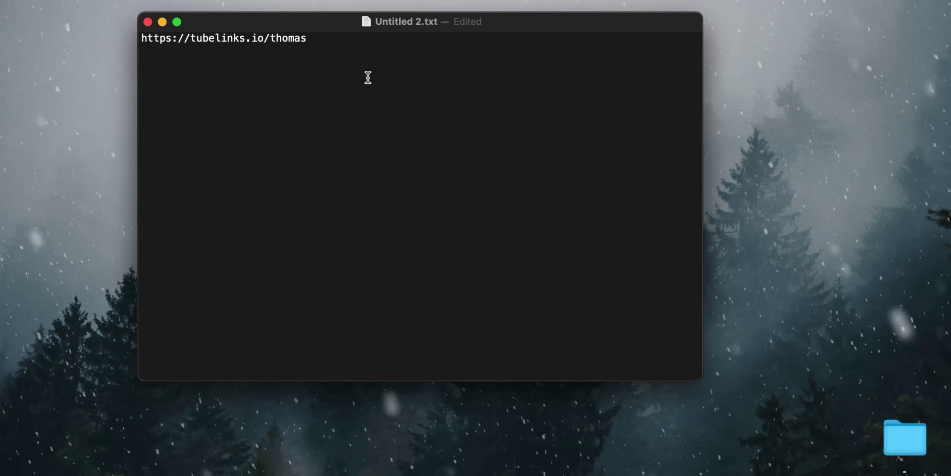
left_click_drag(516, 28, 550, 30)
left_click_drag(342, 40, 176, 38)
key("ctrl+Right")
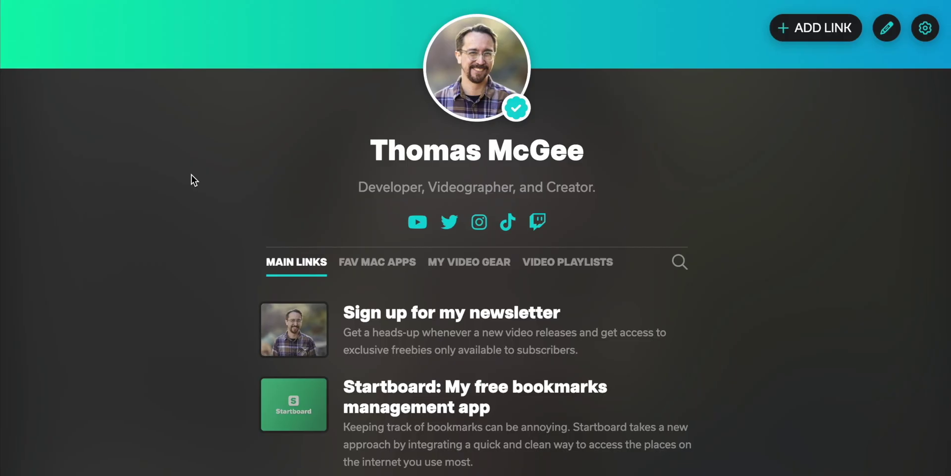
scroll(192, 175, "down", 2)
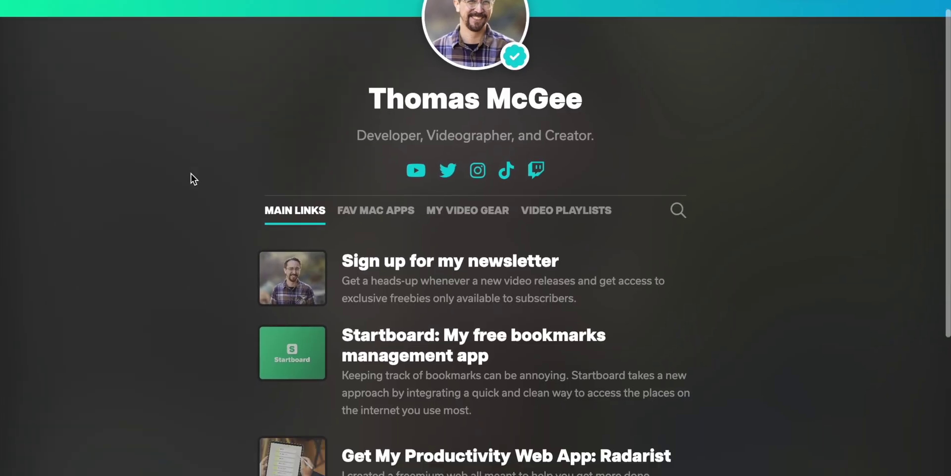
Take the Fav Mac Apps link URL and test it in a private browser window.
left_click(391, 214)
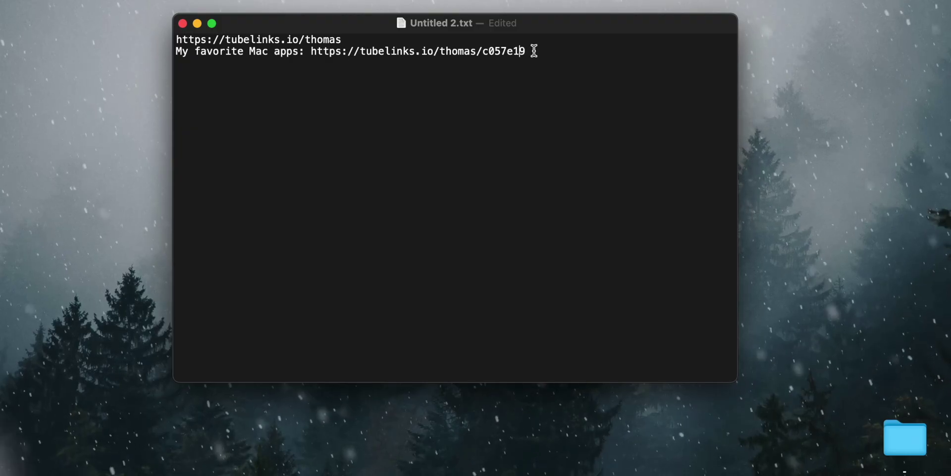
left_click_drag(179, 51, 293, 54)
left_click(533, 54)
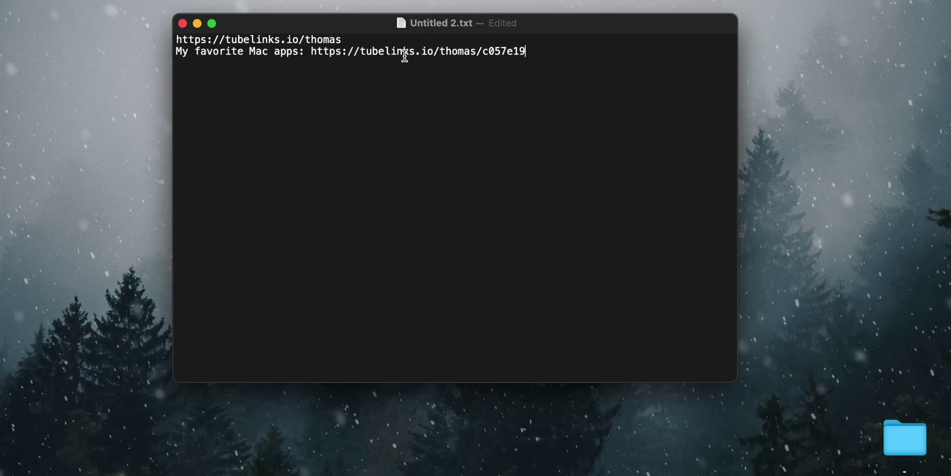
left_click(316, 51, "shift")
left_click_drag(569, 54, 313, 50)
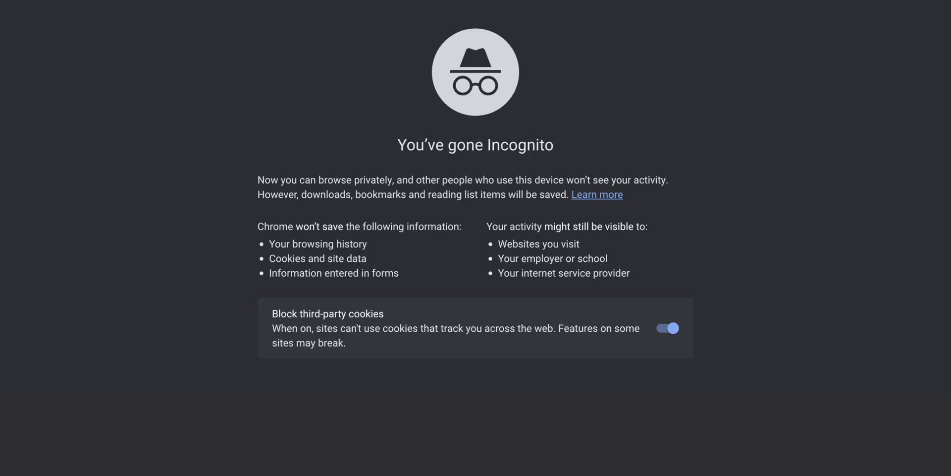
type("https://tubelinks.io/thomas/c057e19")
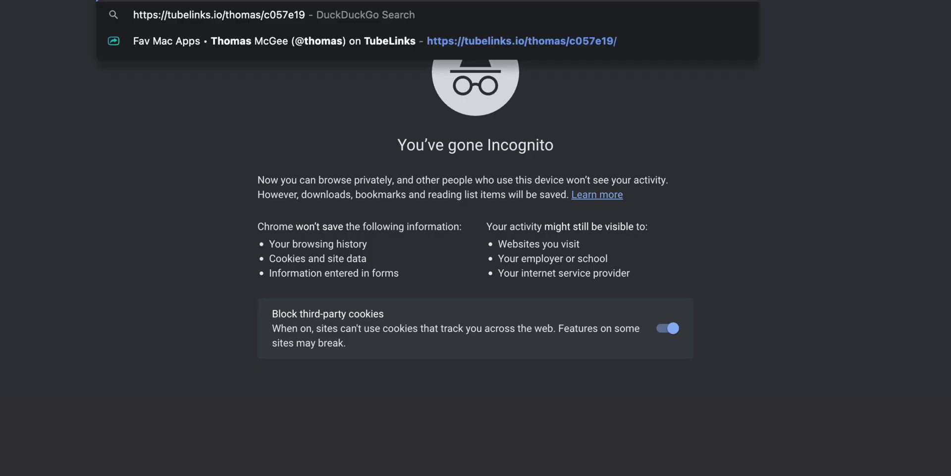
key("Return")
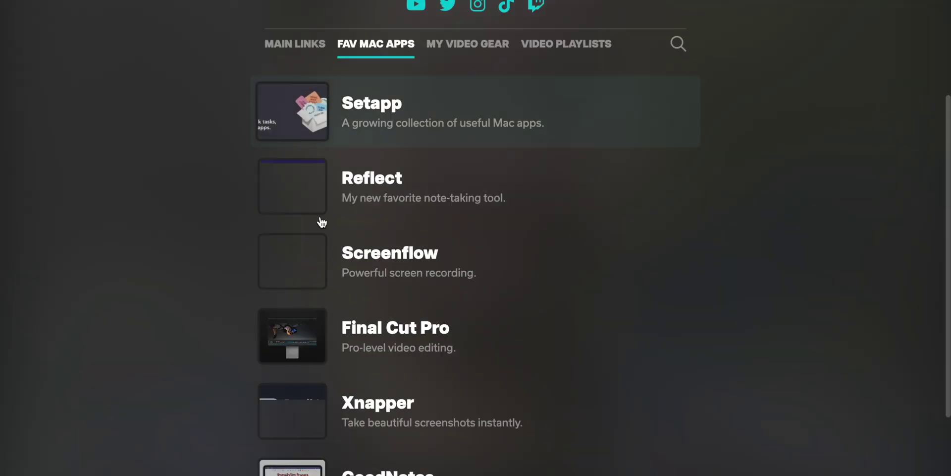
scroll(248, 236, "up", 4)
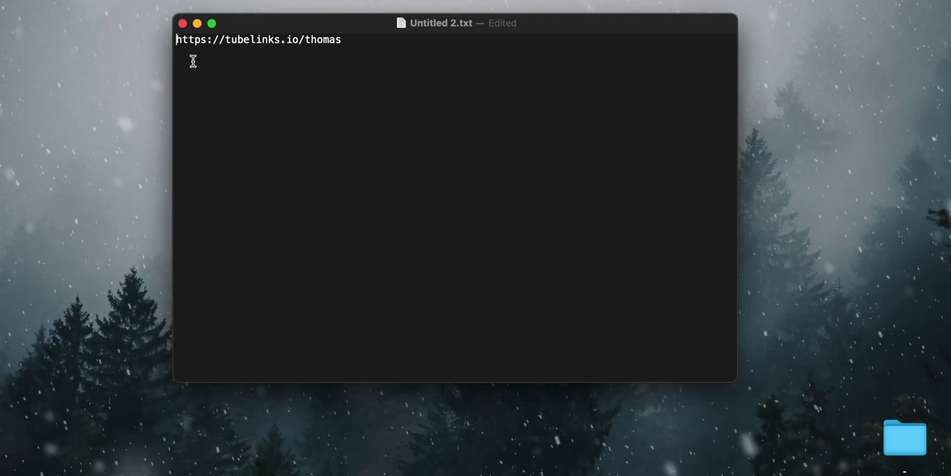
Label the profile URL line with 'Things I recommend:'.
key("Up")
type("Things I")
type(" recommend")
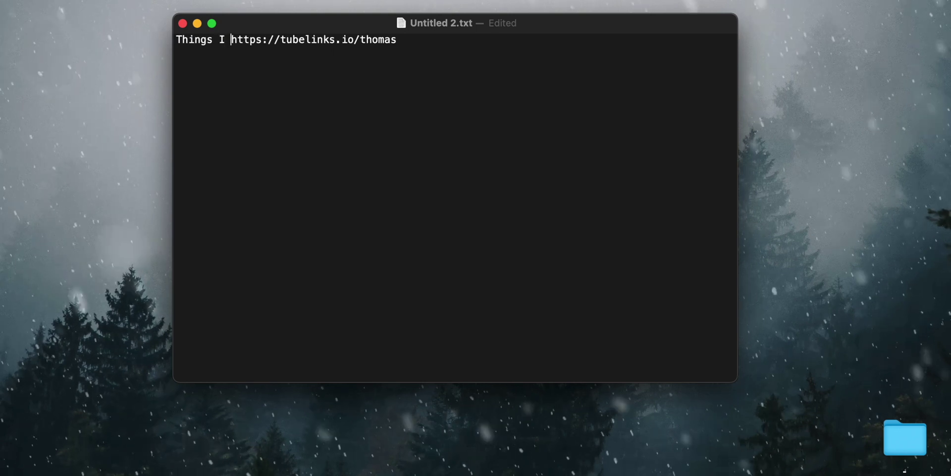
type(":")
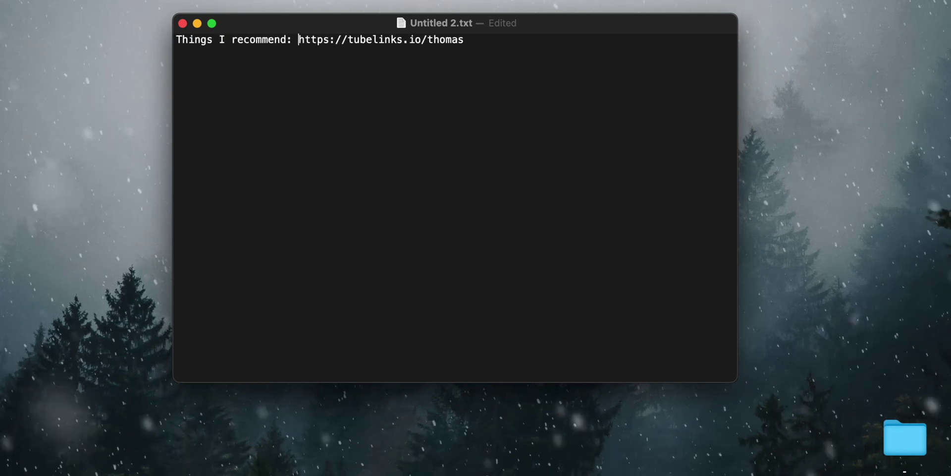
left_click_drag(378, 43, 537, 40)
left_click(477, 45)
left_click_drag(477, 45, 299, 42)
left_click(329, 58)
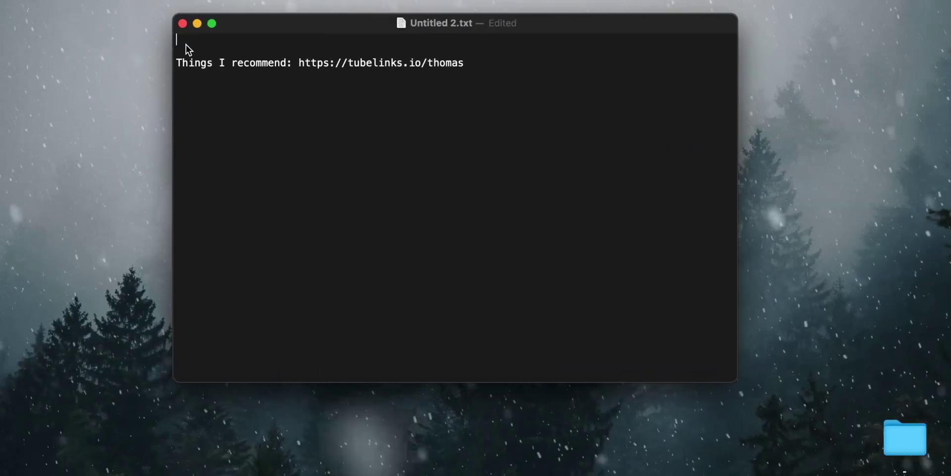
Paste the 'Links from this video:' TubeLinks URL line at the top of the document.
type("Links from this video: https://tubelinks.io/thomas/3JTGzWQui0k")
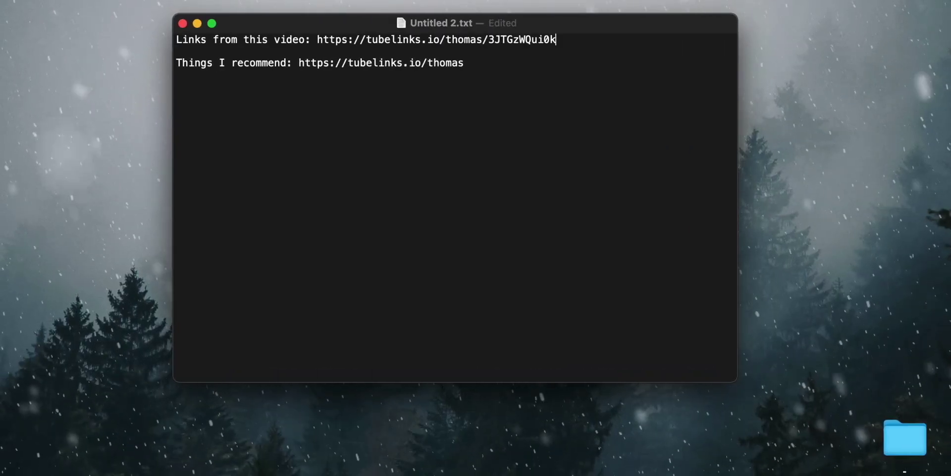
left_click_drag(471, 62, 384, 22)
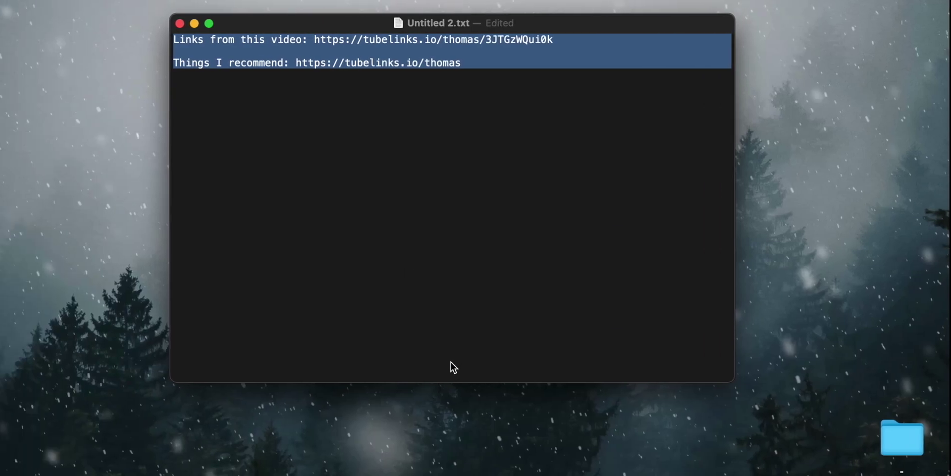
left_click(407, 139)
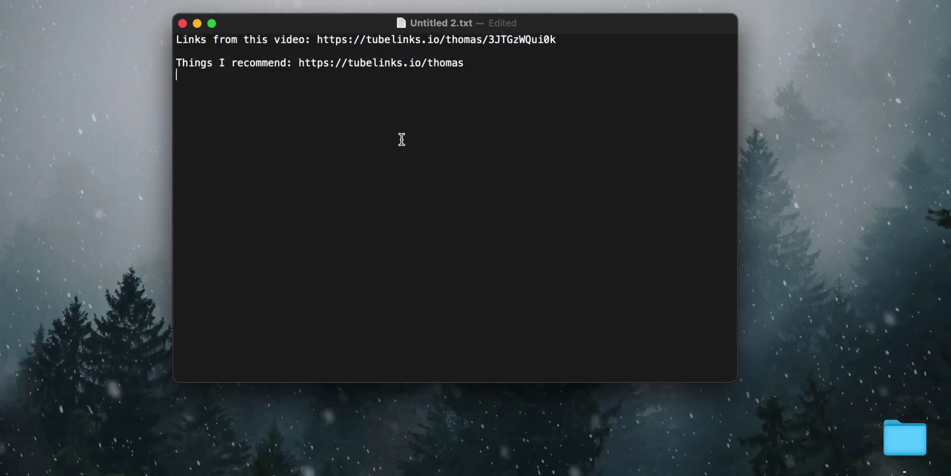